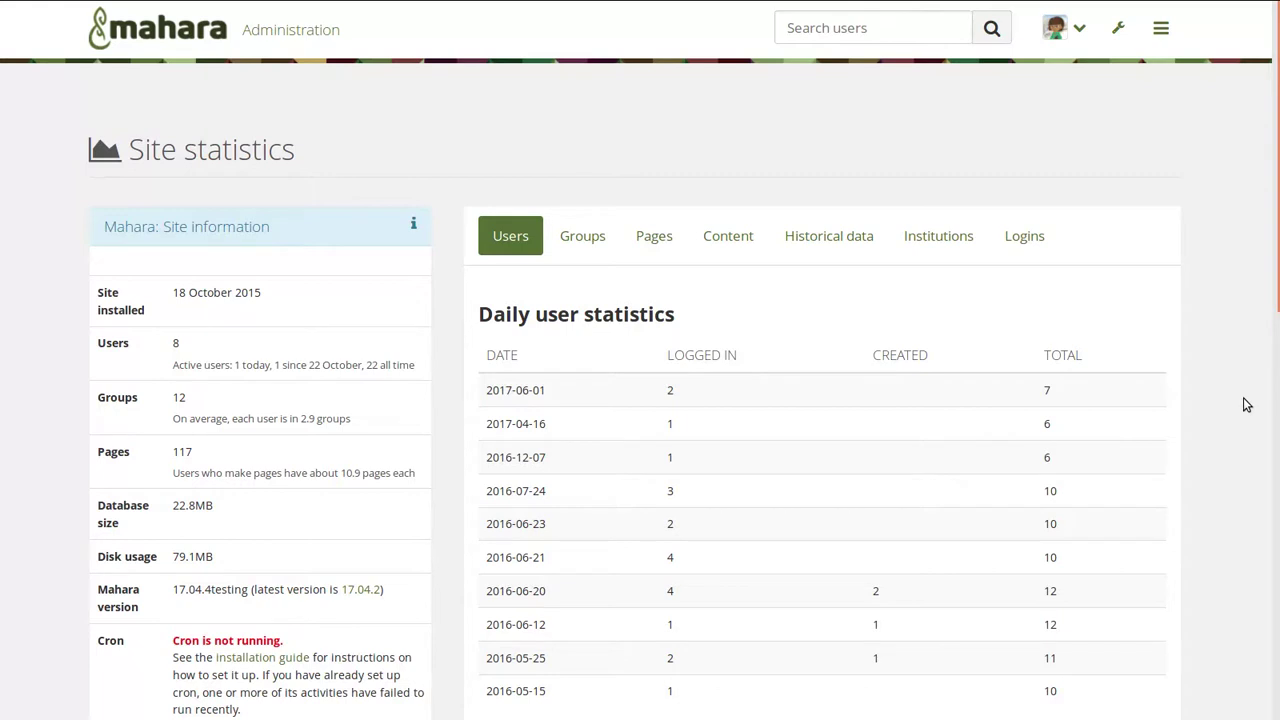
View the institution comparison statistics, then this week's content statistics
click(945, 238)
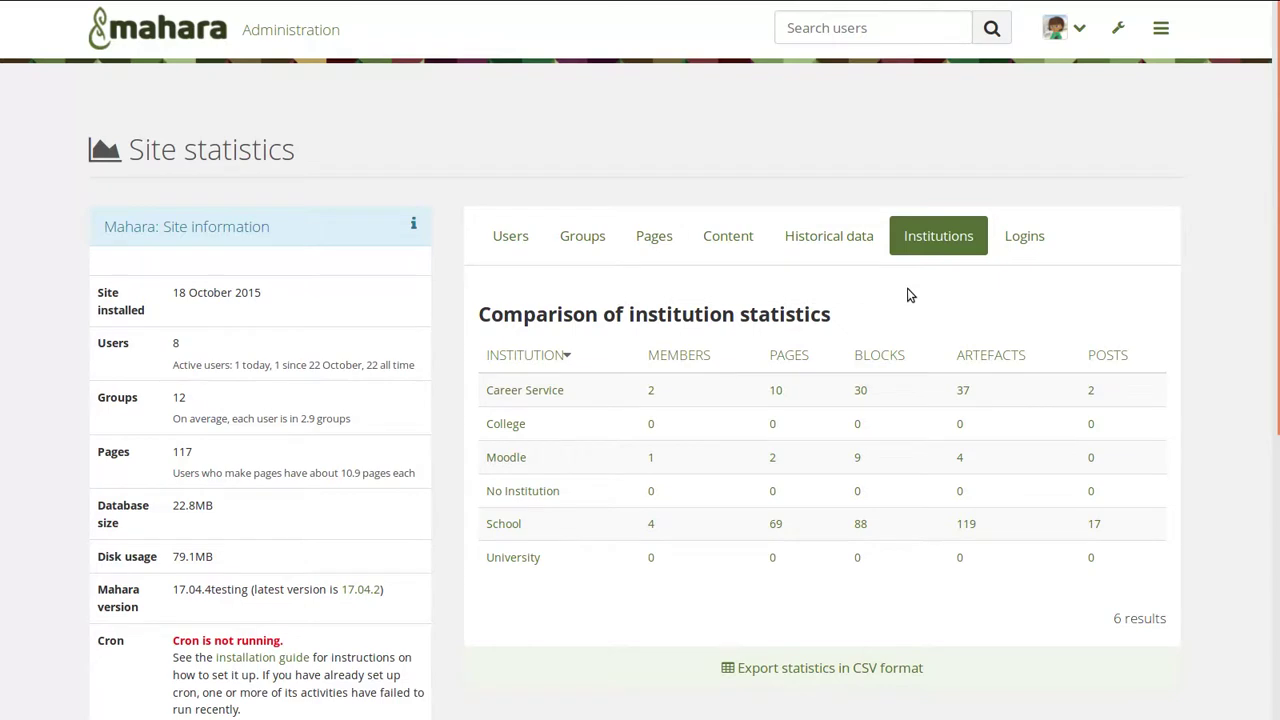
click(735, 237)
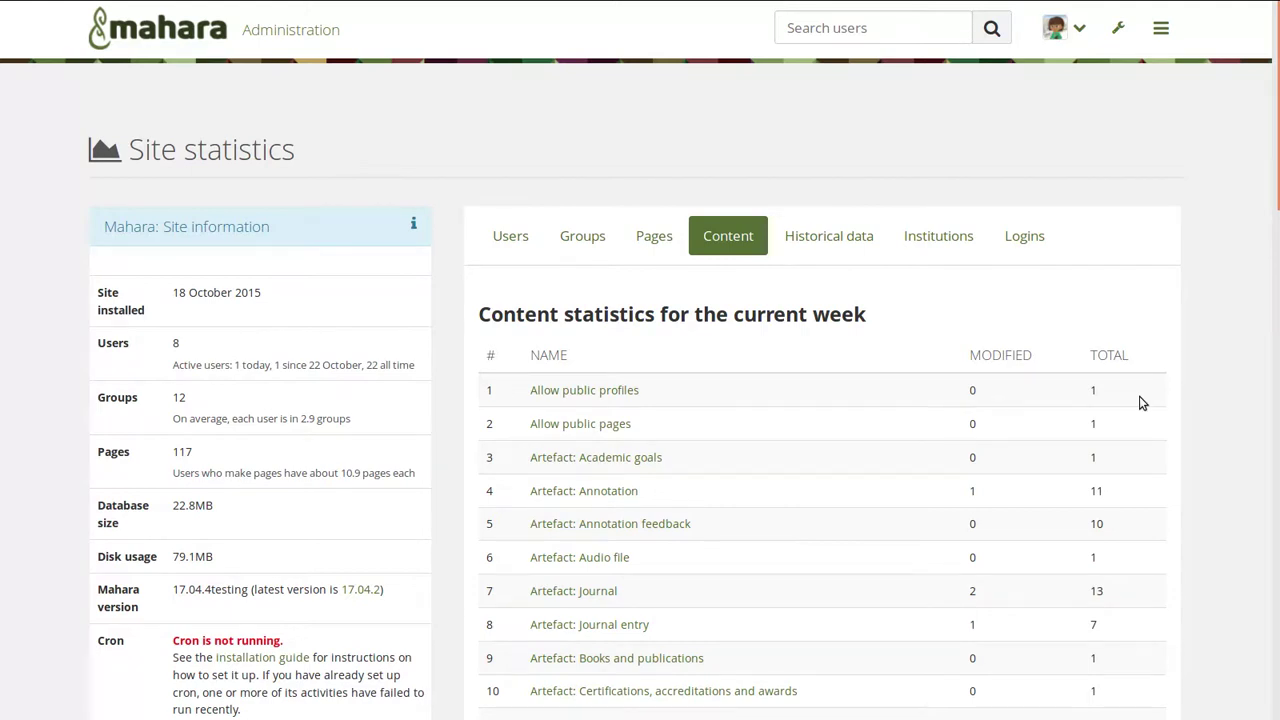
scroll(1139, 396, down, 3)
scroll(1139, 396, up, 1)
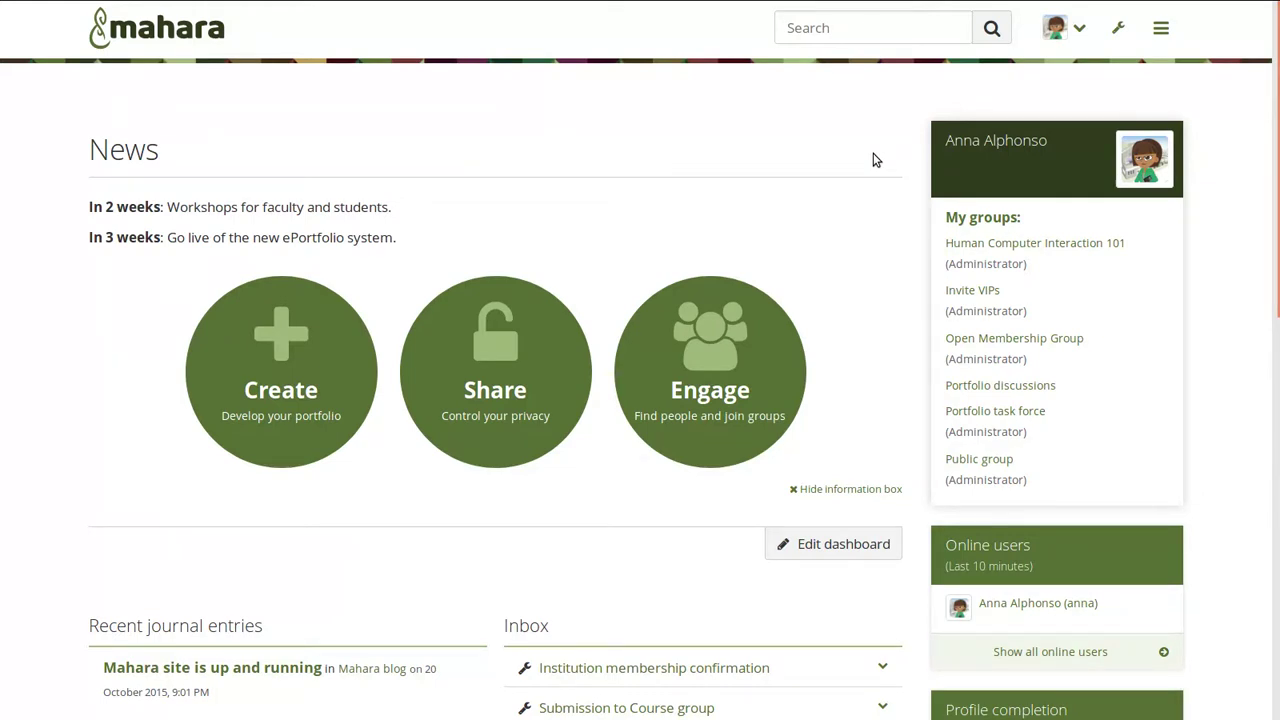
Open Reports from the Administration menu to see the People overview for all institutions
click(1119, 35)
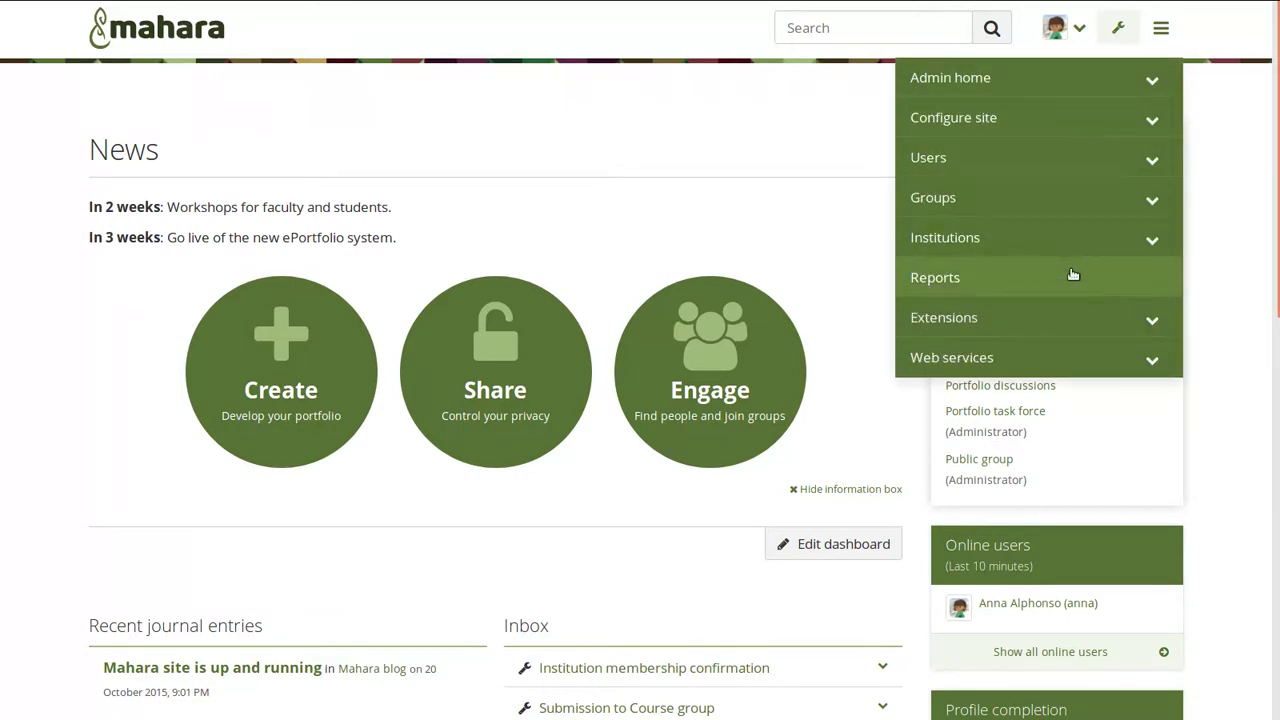
click(1069, 277)
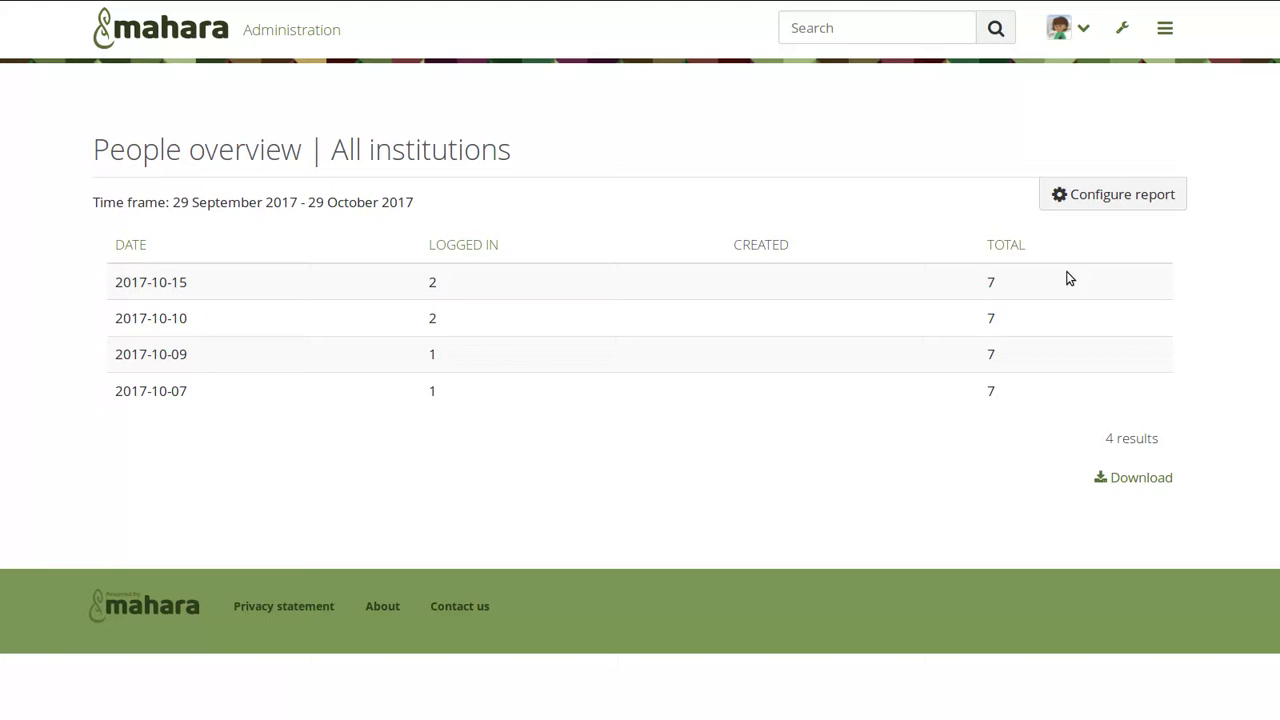
In the report configuration, keep all institutions and set the report type to Groups
click(1116, 198)
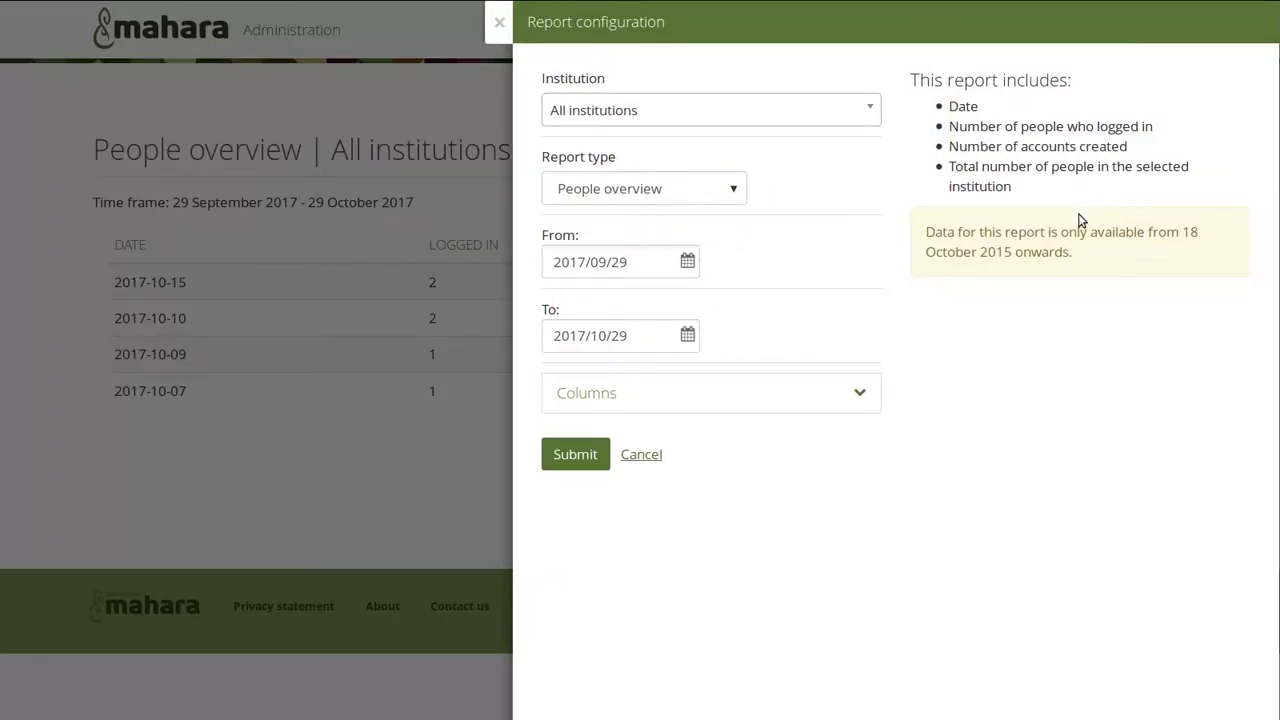
click(787, 107)
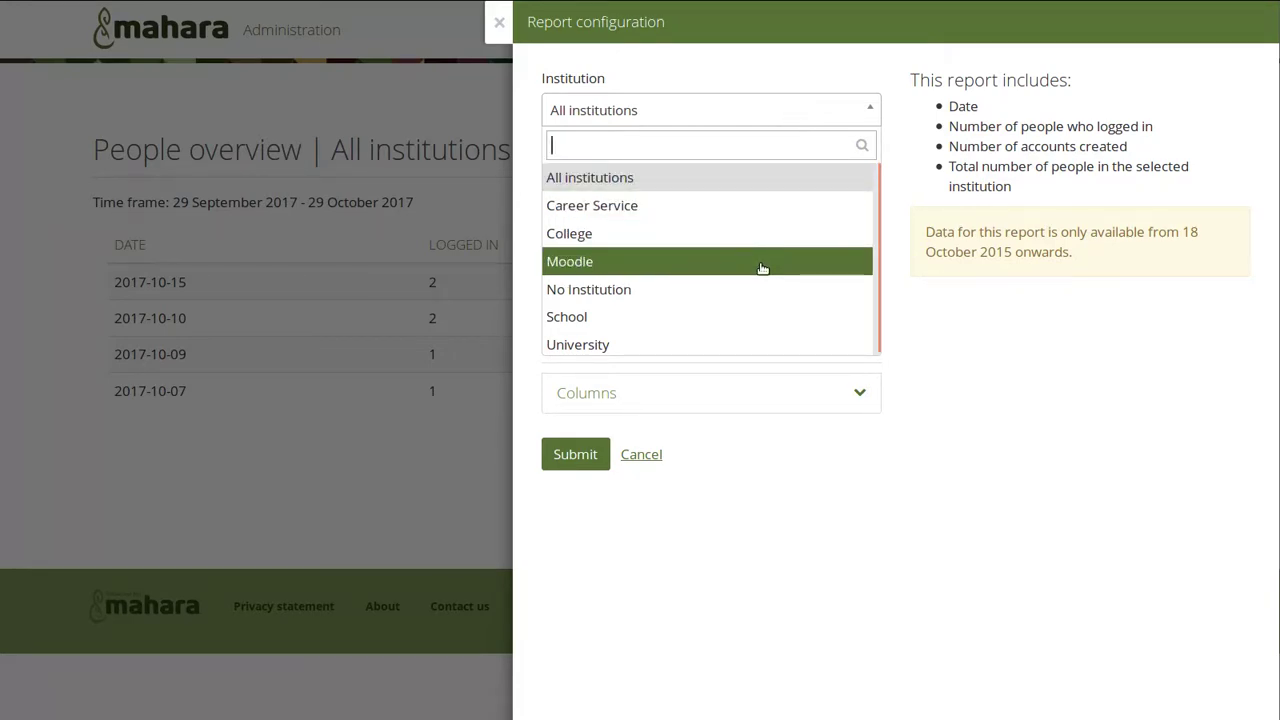
click(770, 112)
click(727, 192)
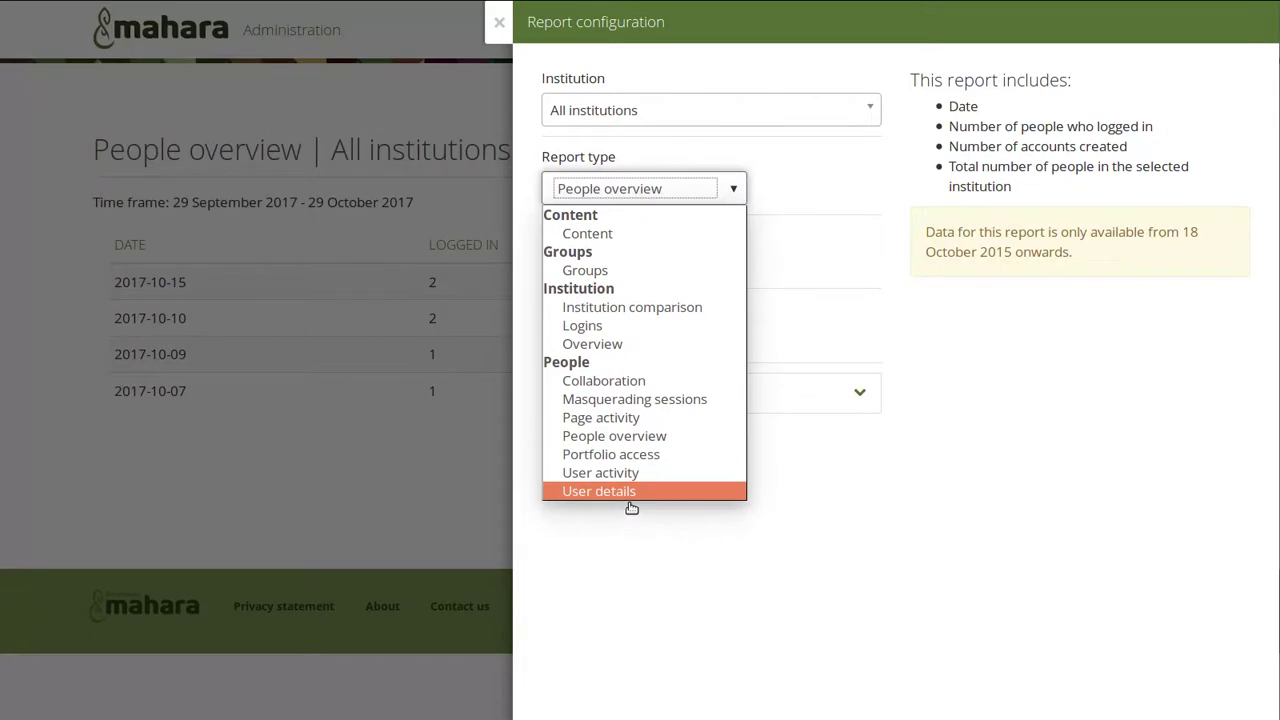
click(603, 271)
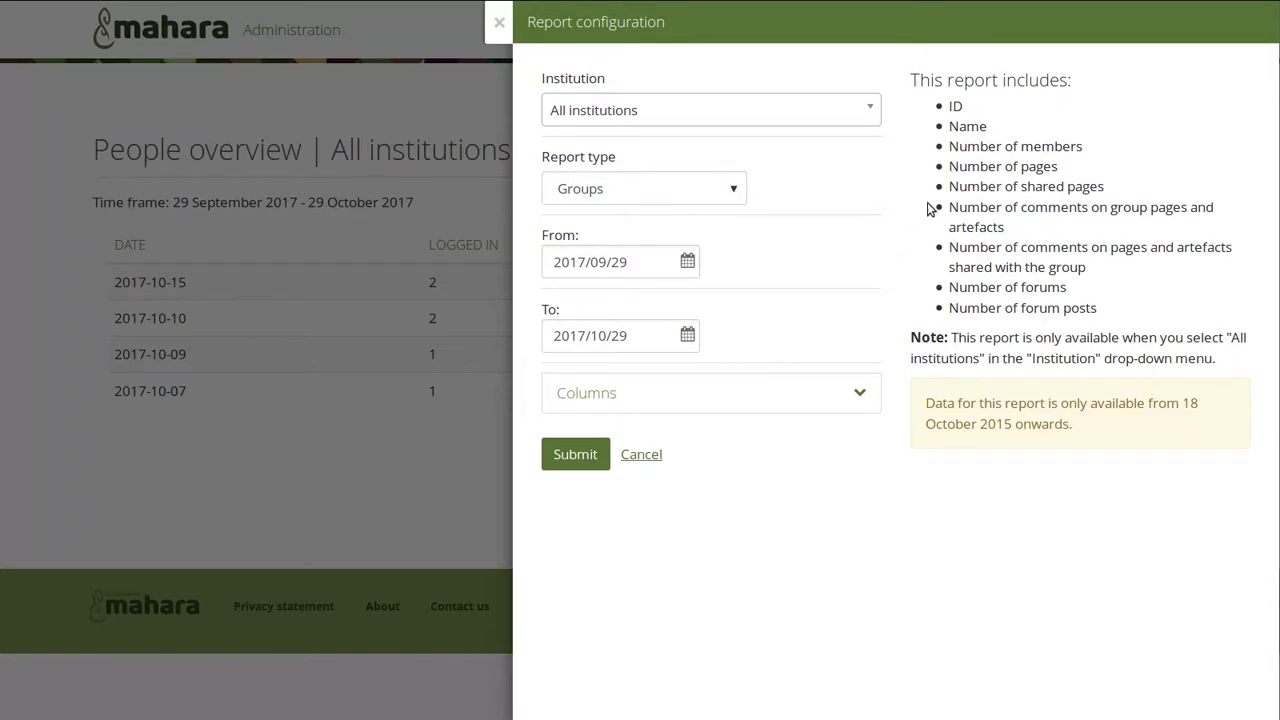
click(675, 188)
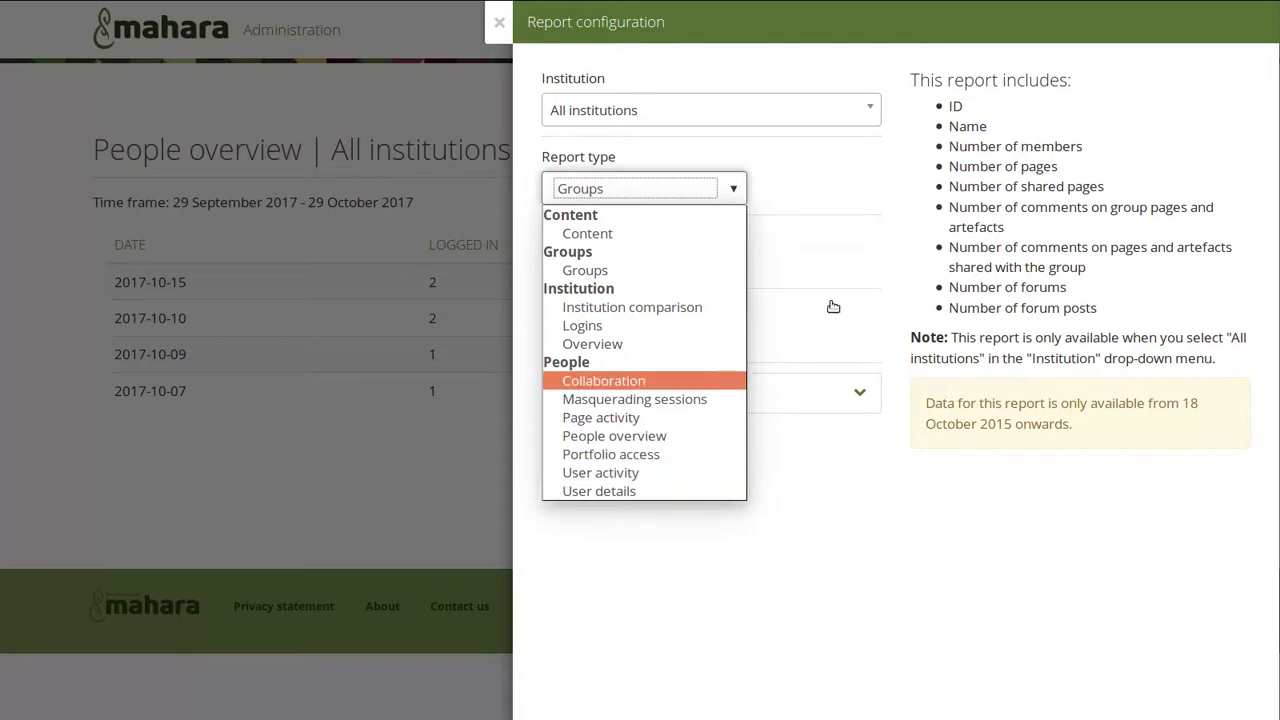
Choose the User activity report type, dated from 2016/09/29 to 2017/10/30
click(603, 476)
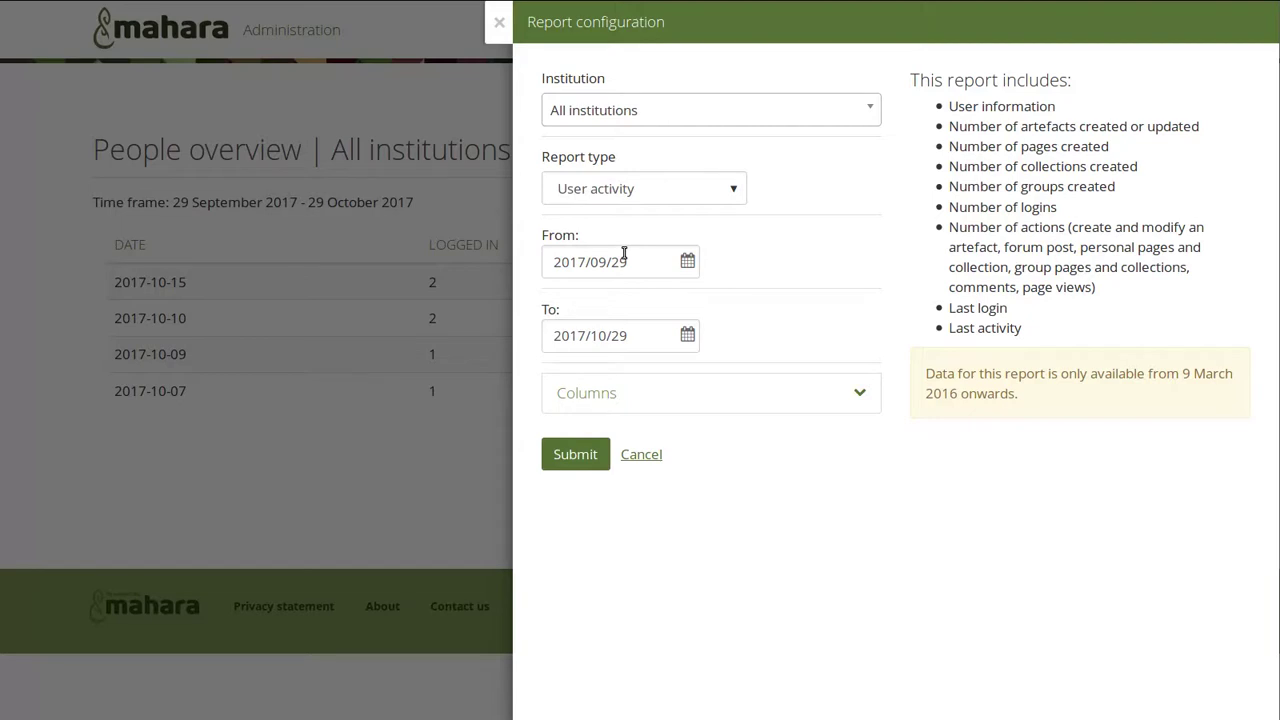
click(586, 262)
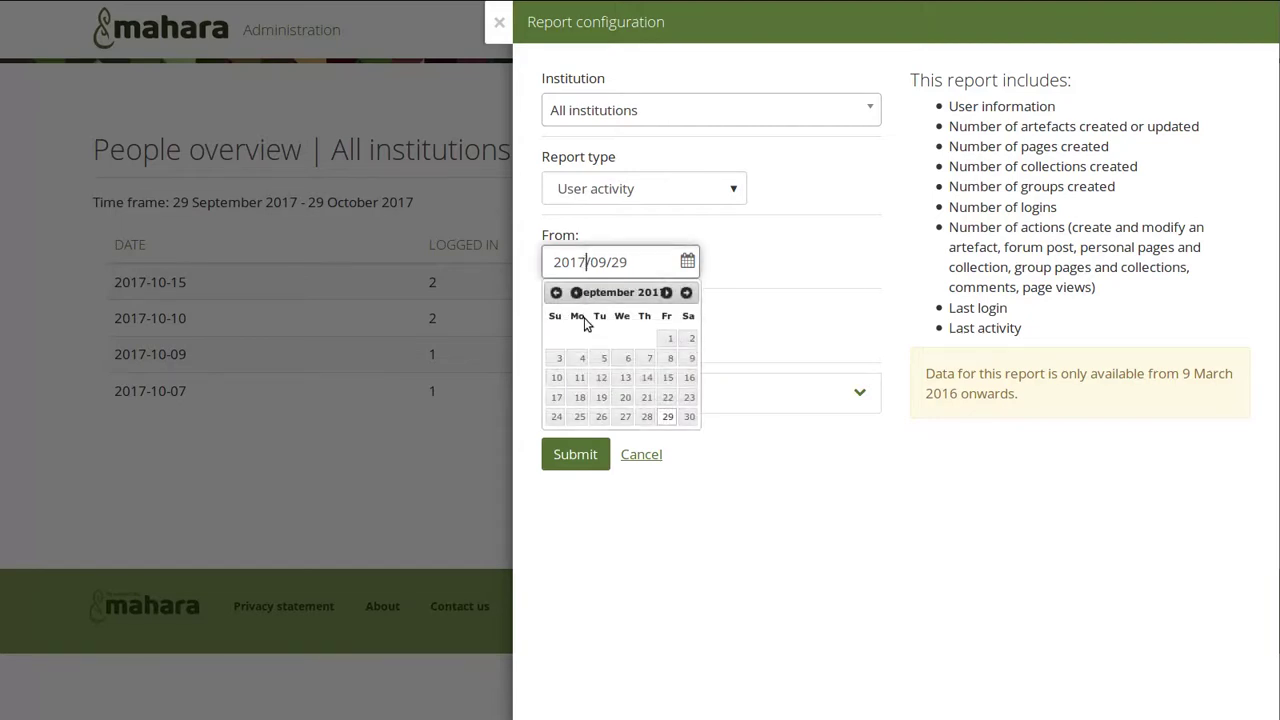
key(BackSpace)
text(6)
click(760, 264)
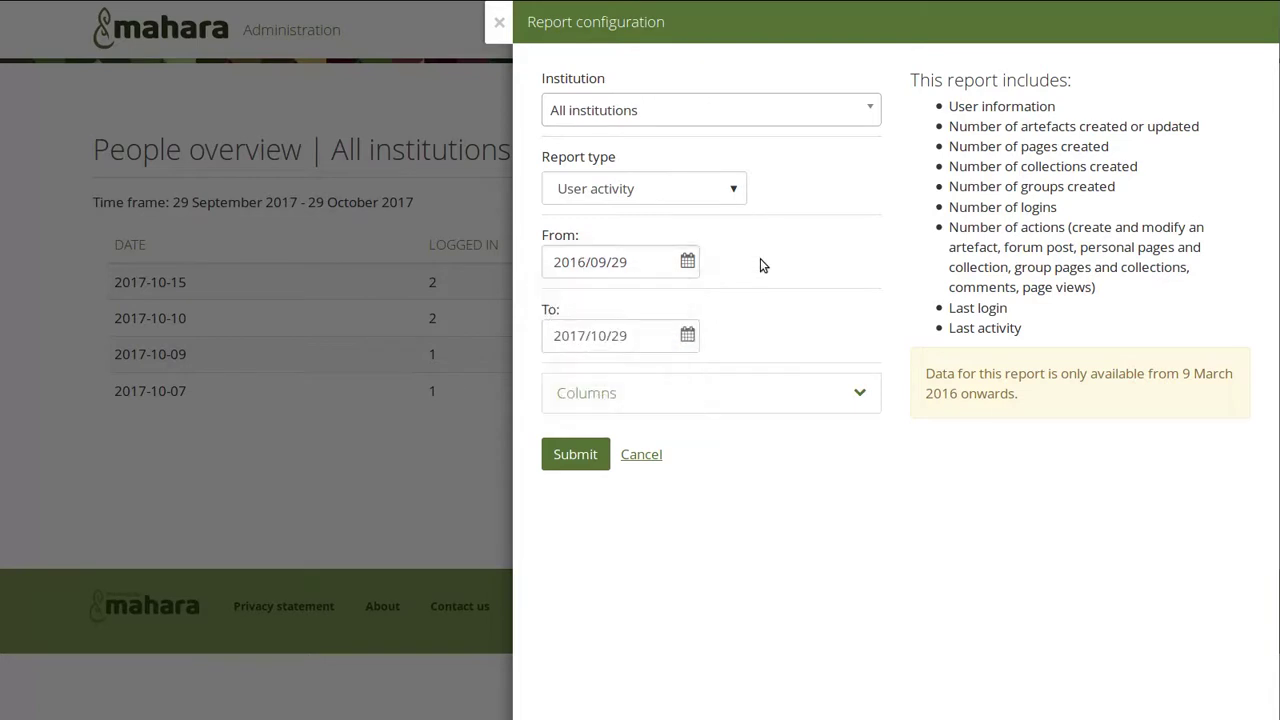
click(655, 336)
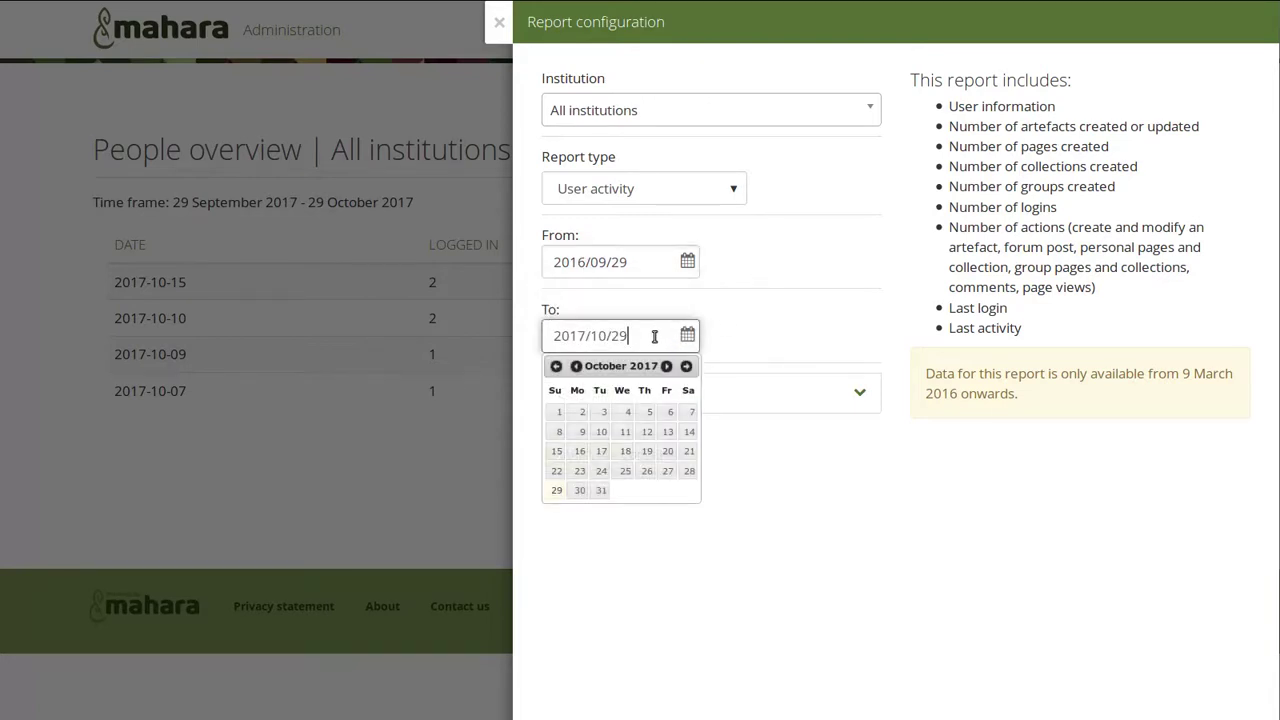
key(BackSpace)
text(30)
click(785, 325)
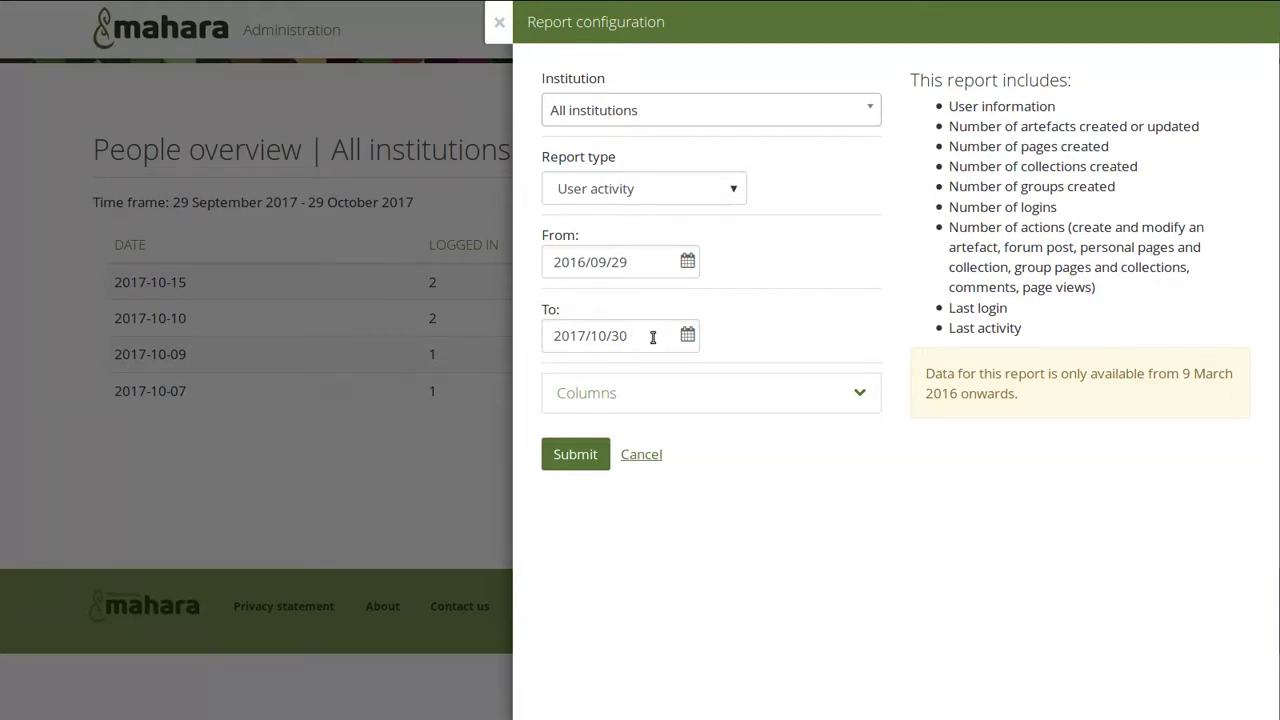
Expand the report Columns list and submit the report
click(671, 393)
scroll(772, 447, down, 2)
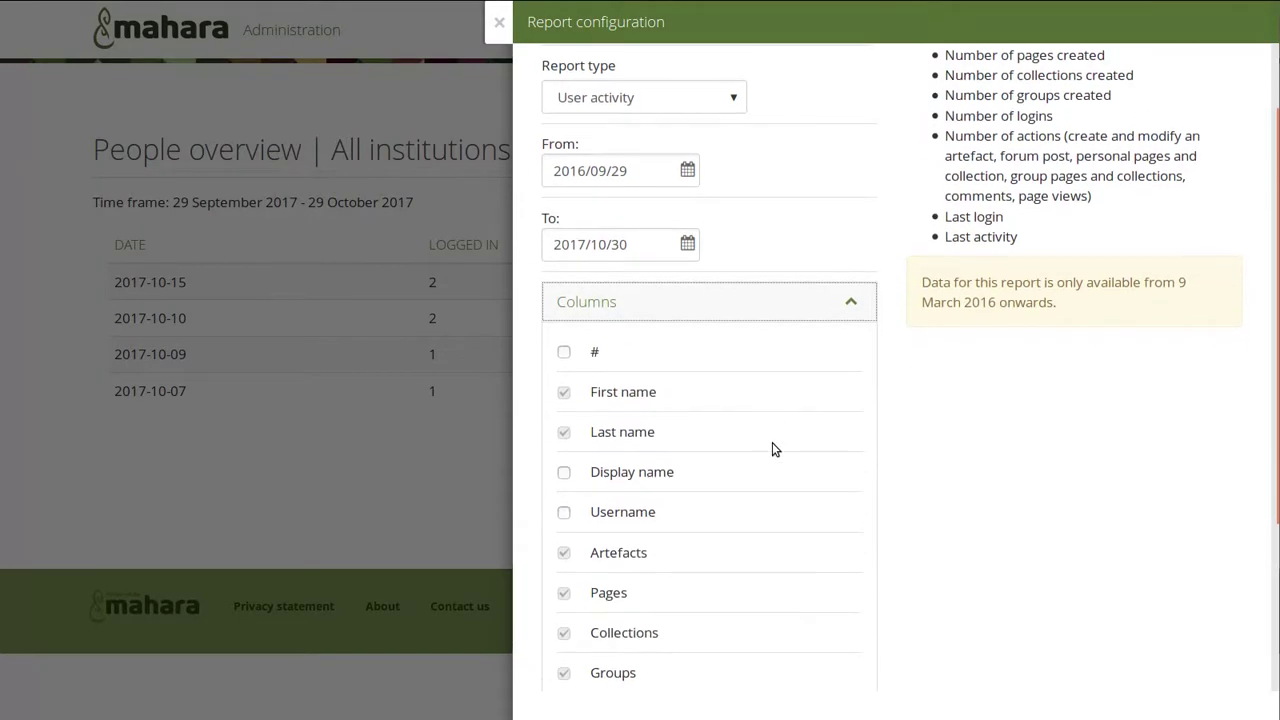
scroll(772, 445, down, 3)
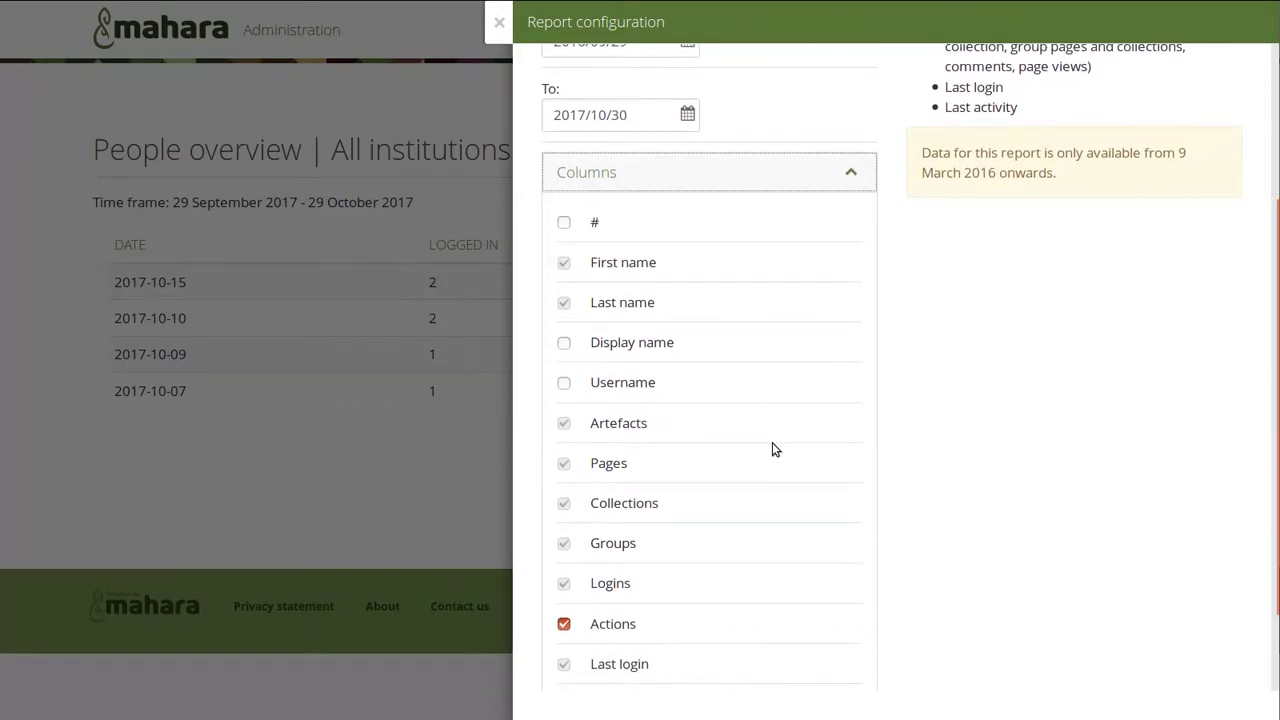
scroll(772, 442, down, 3)
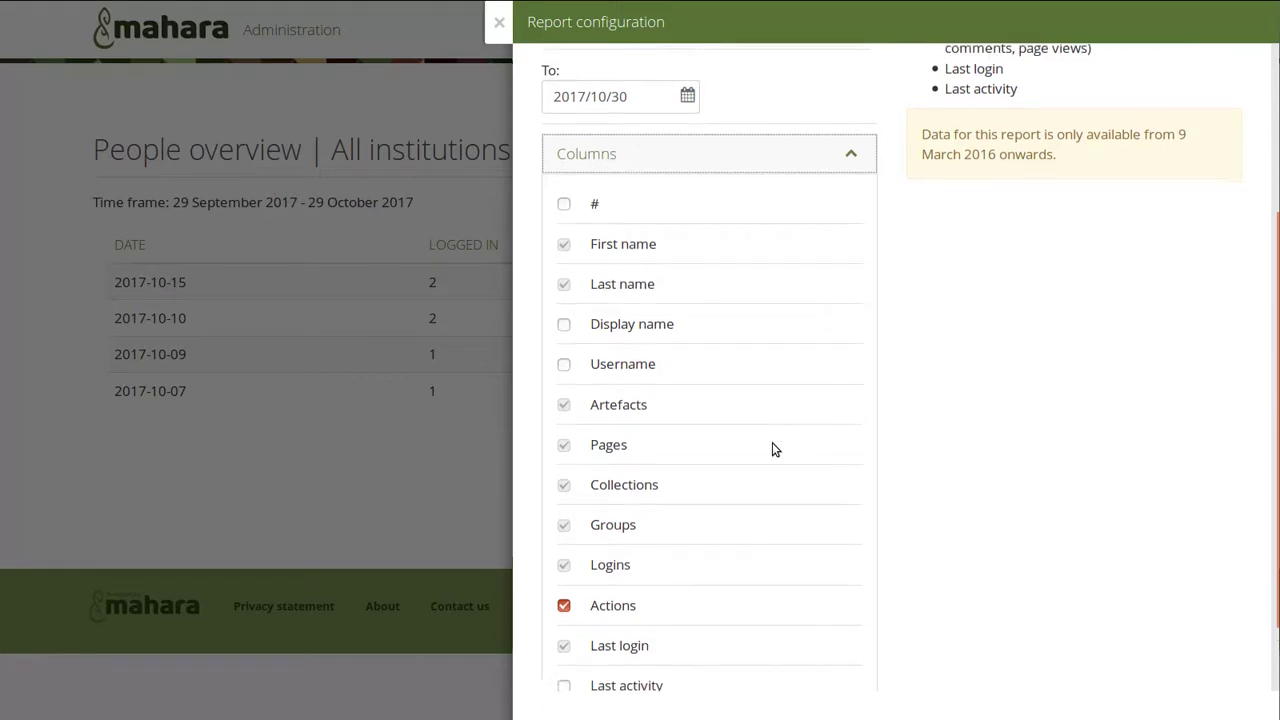
click(575, 666)
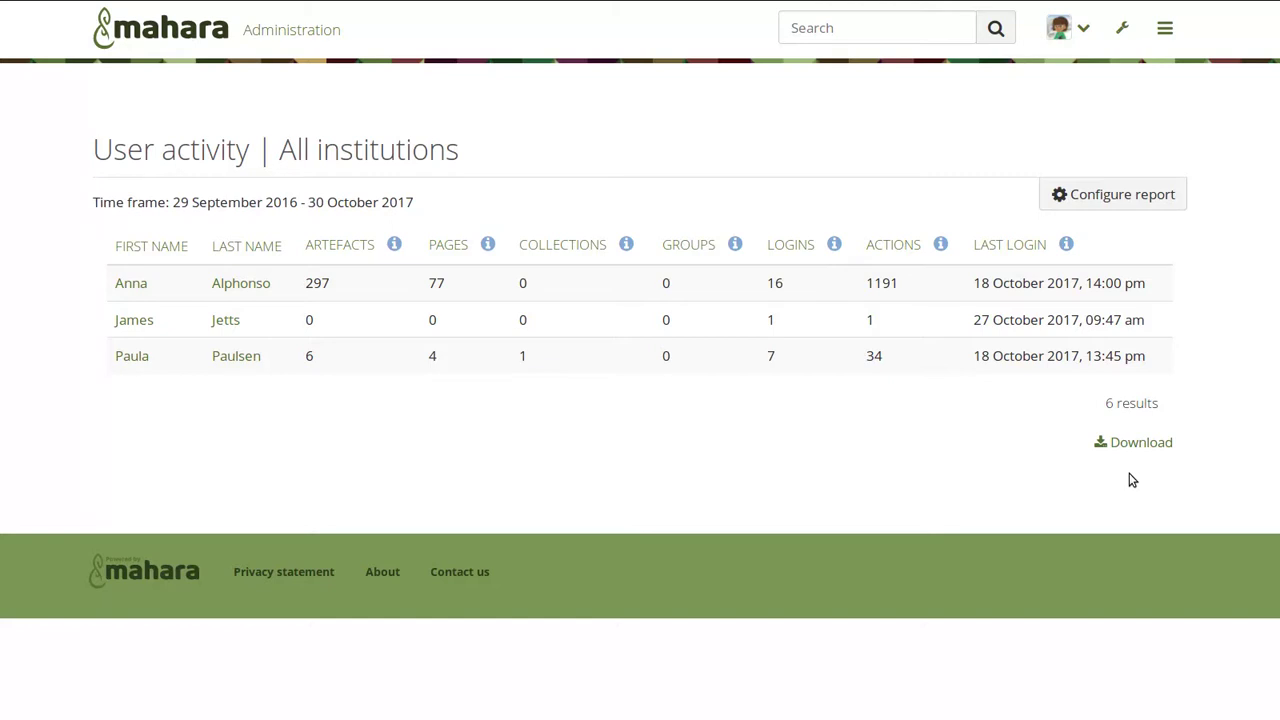
Search the notifications inbox for 'access', then leave full screen and restore the browser window
click(1091, 37)
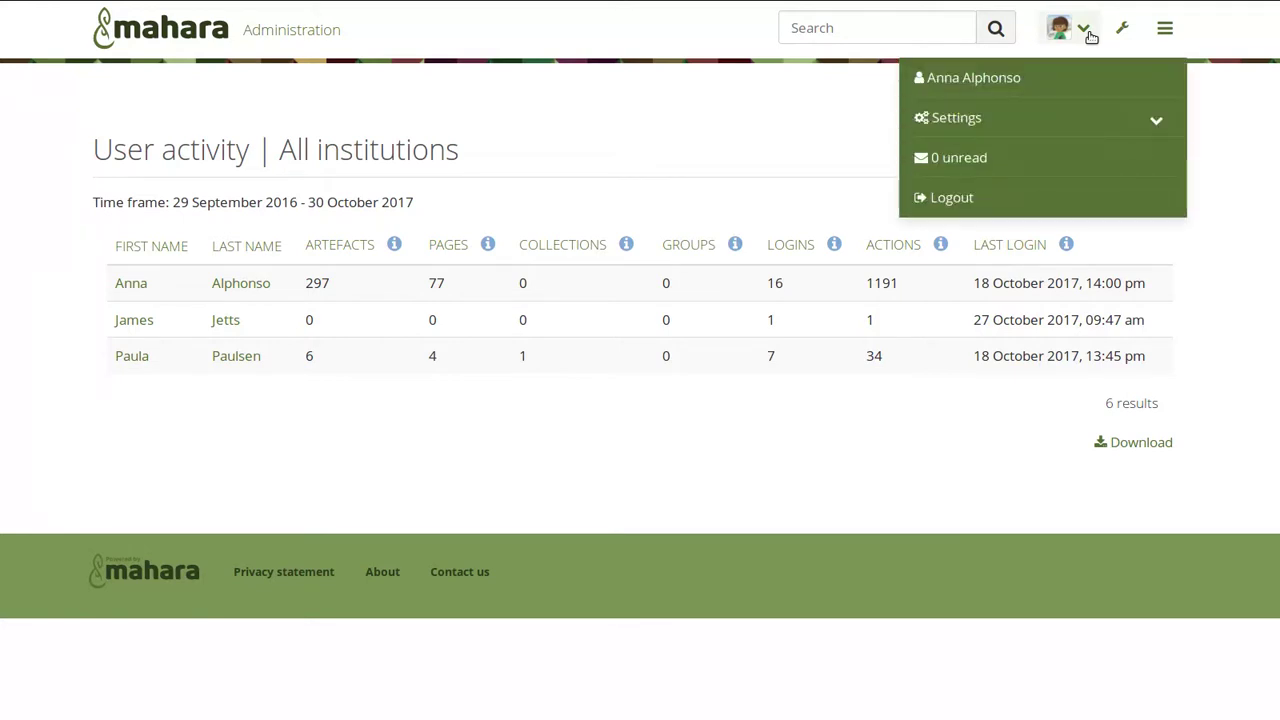
click(972, 158)
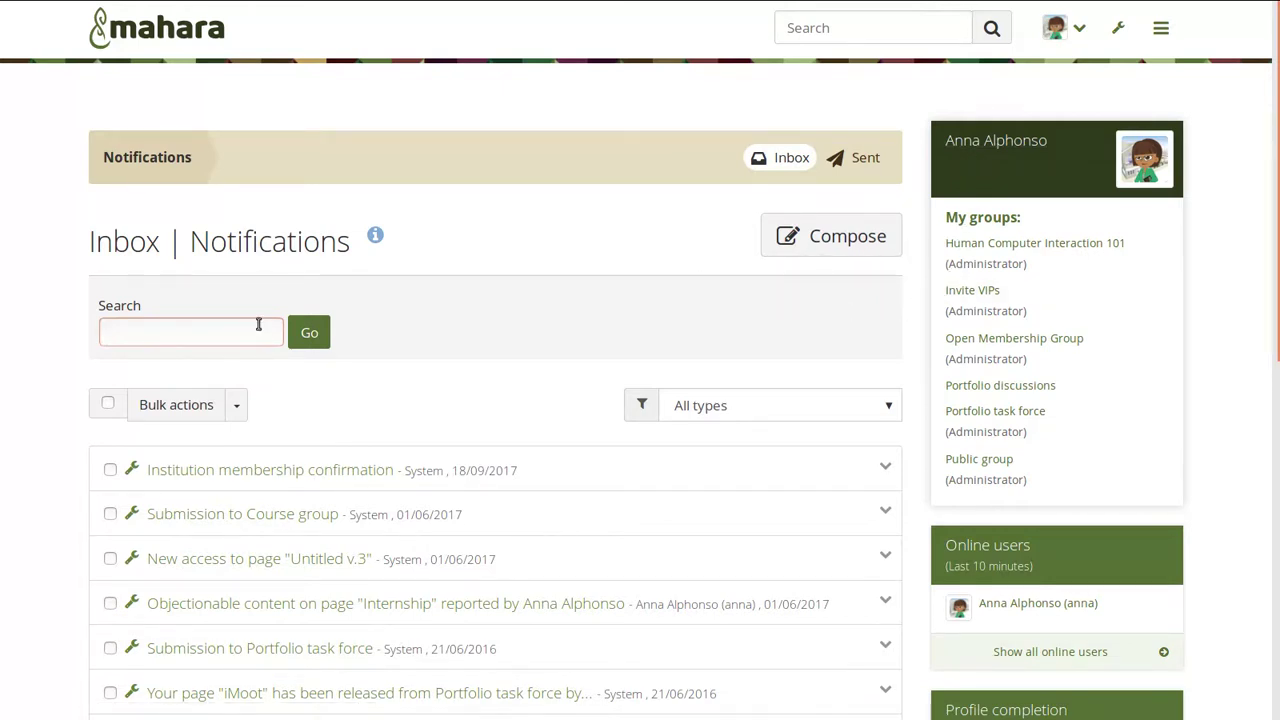
text(access)
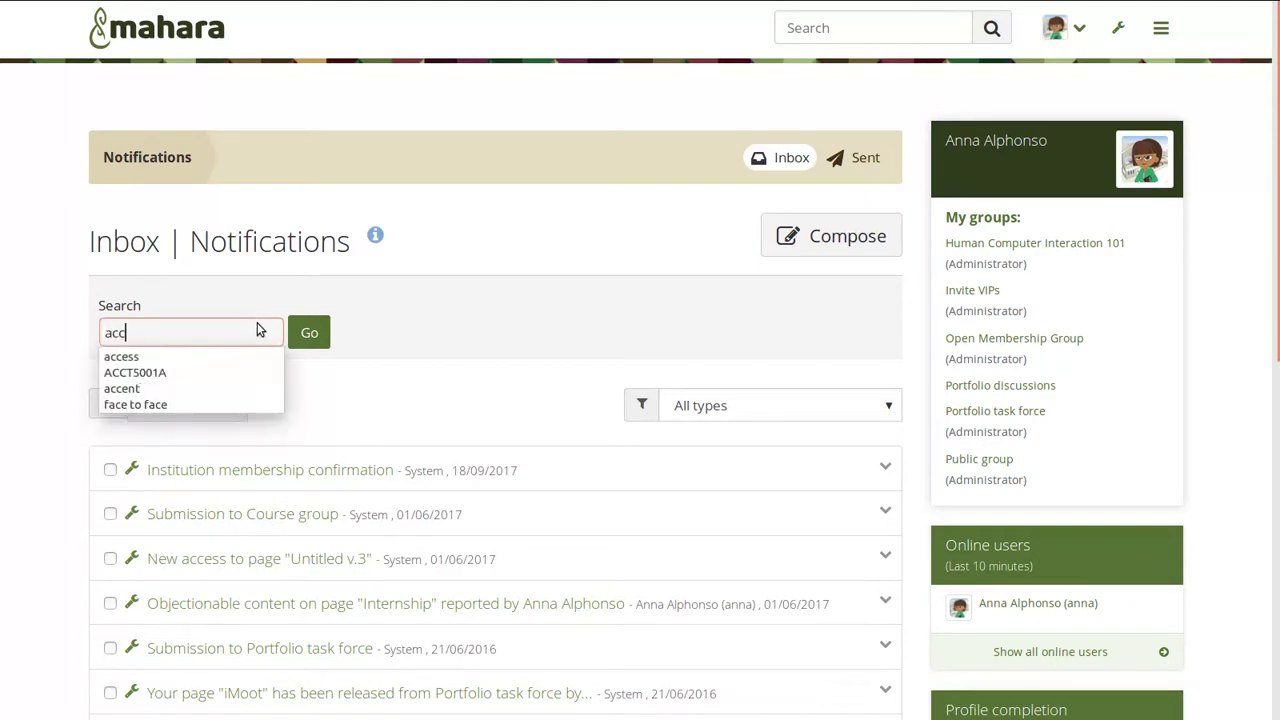
click(309, 332)
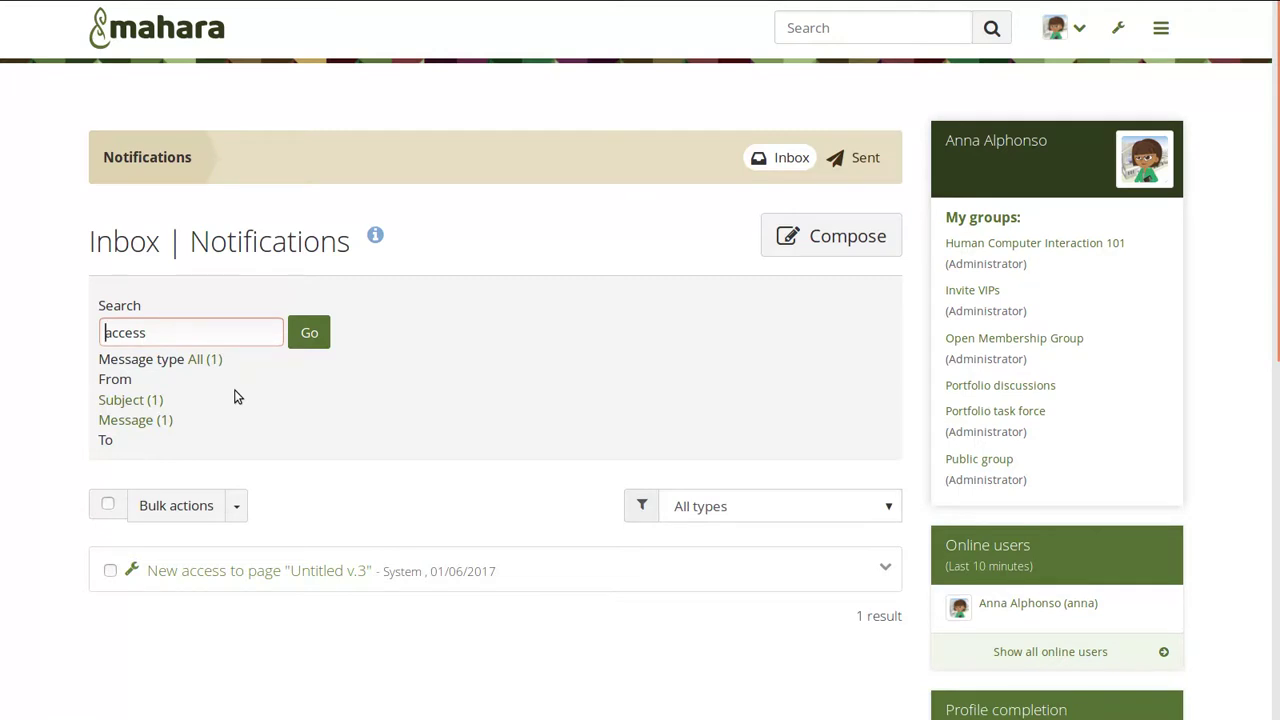
key(F11)
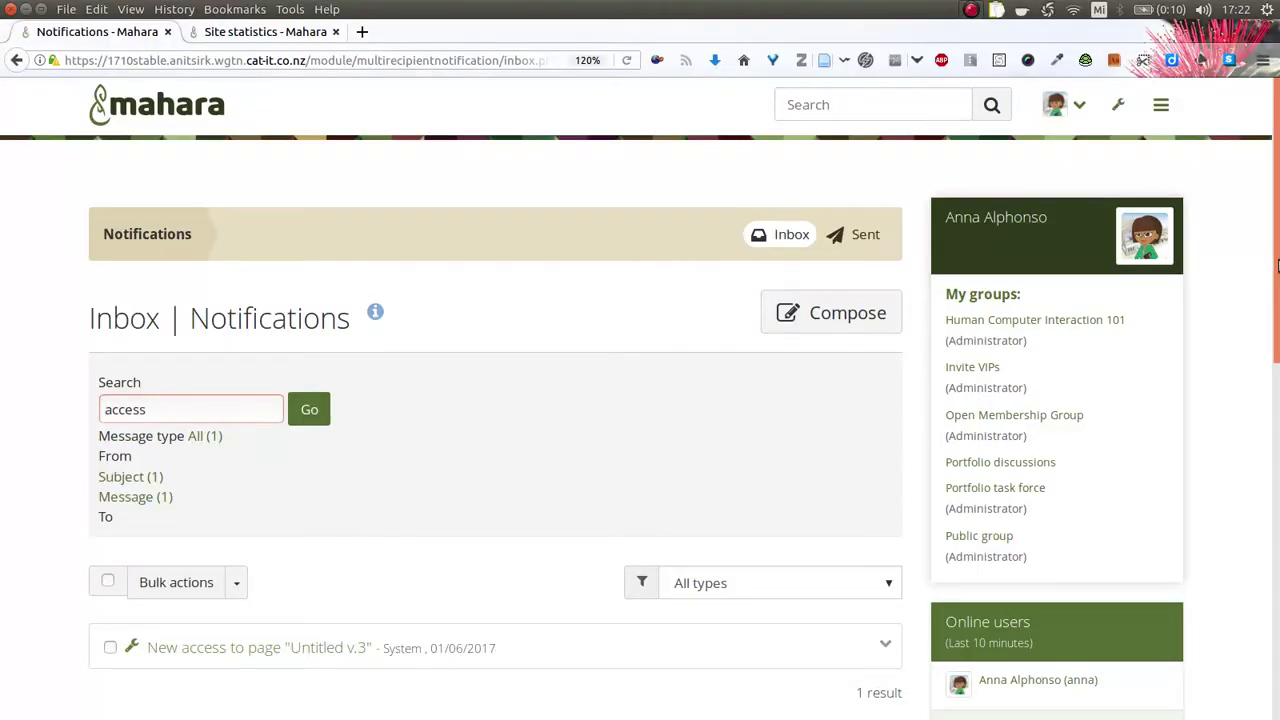
double_click(724, 12)
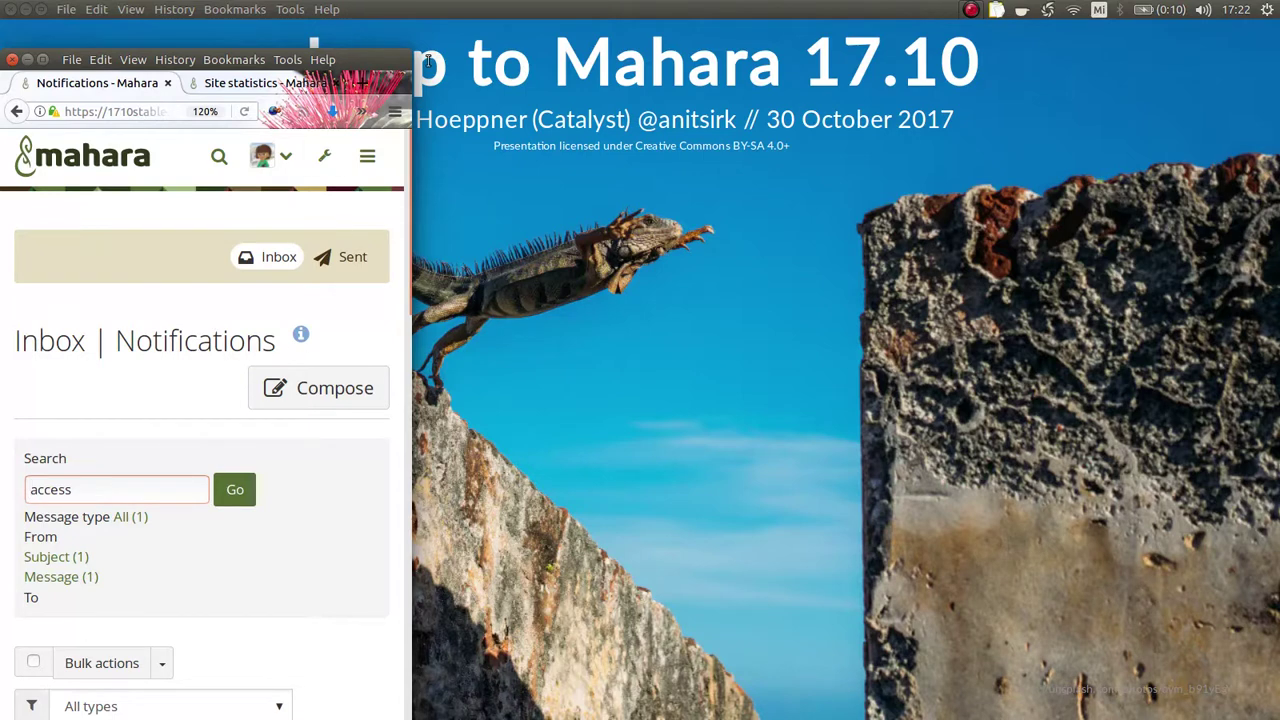
Resize the browser window, then maximize it to fill the screen
drag(408, 54, 238, 46)
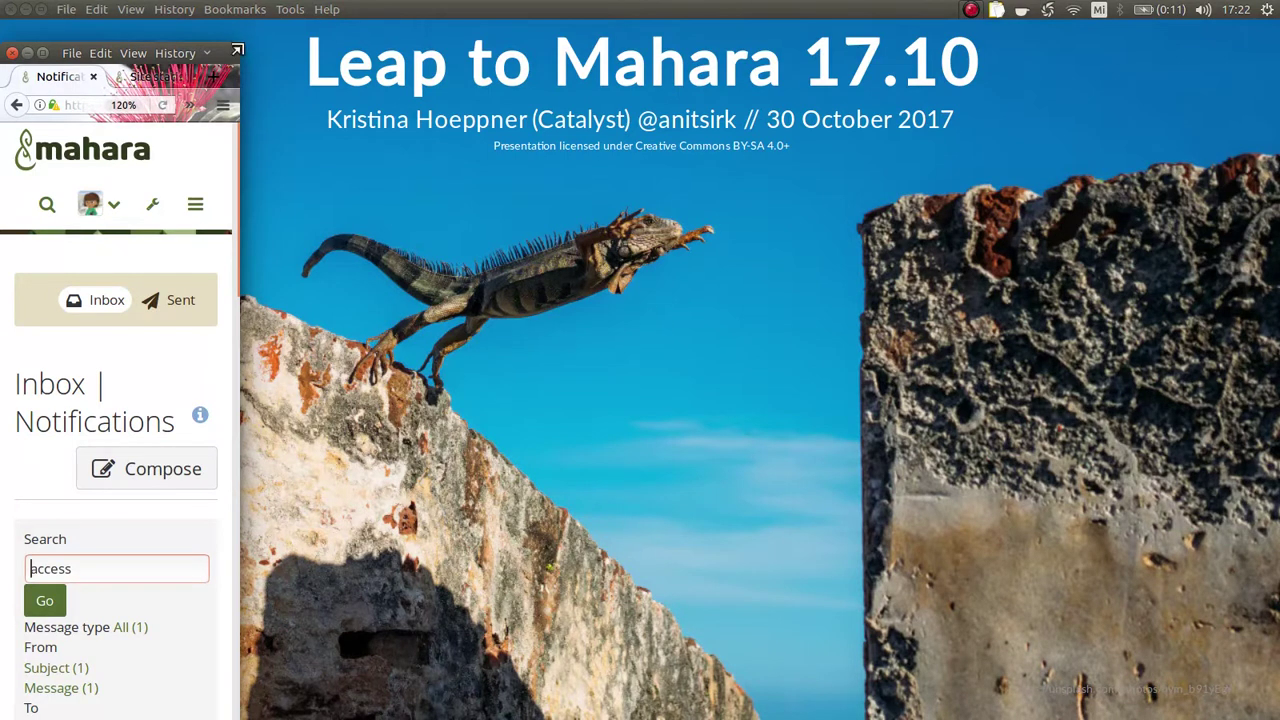
drag(237, 49, 298, 47)
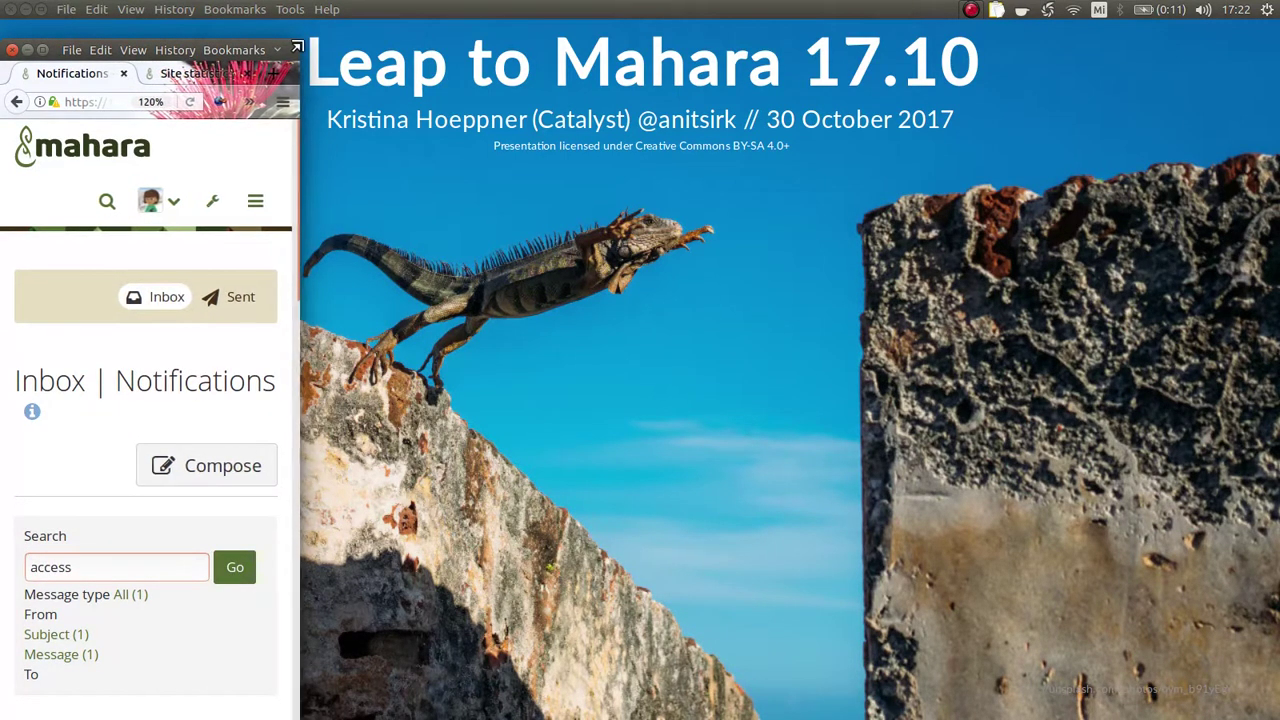
double_click(270, 46)
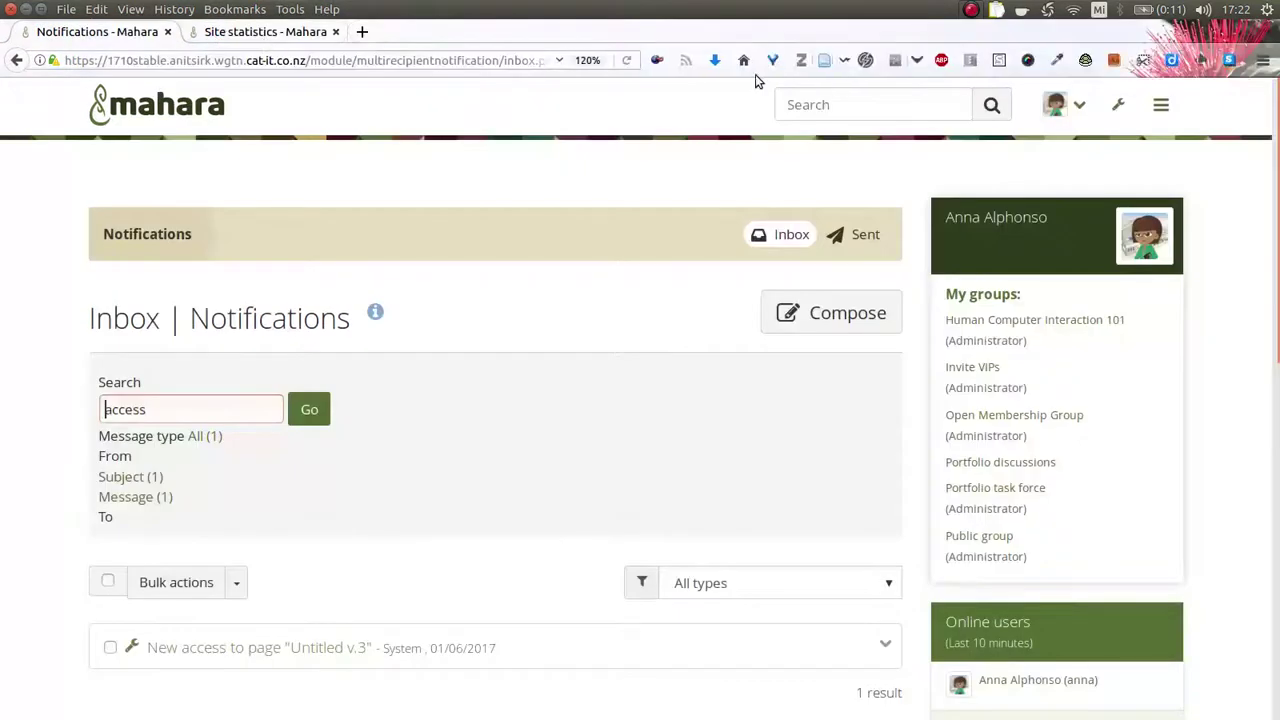
Open the School institution's settings from Administration > Institutions
click(1121, 108)
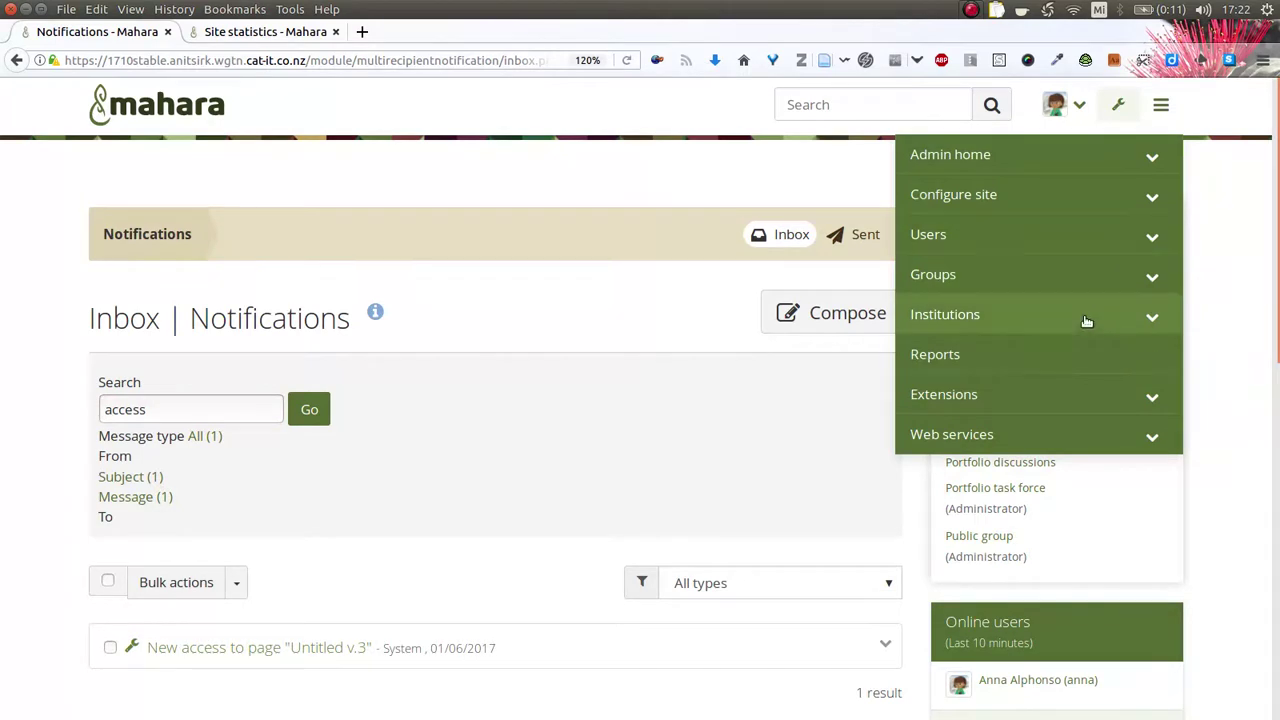
click(1088, 313)
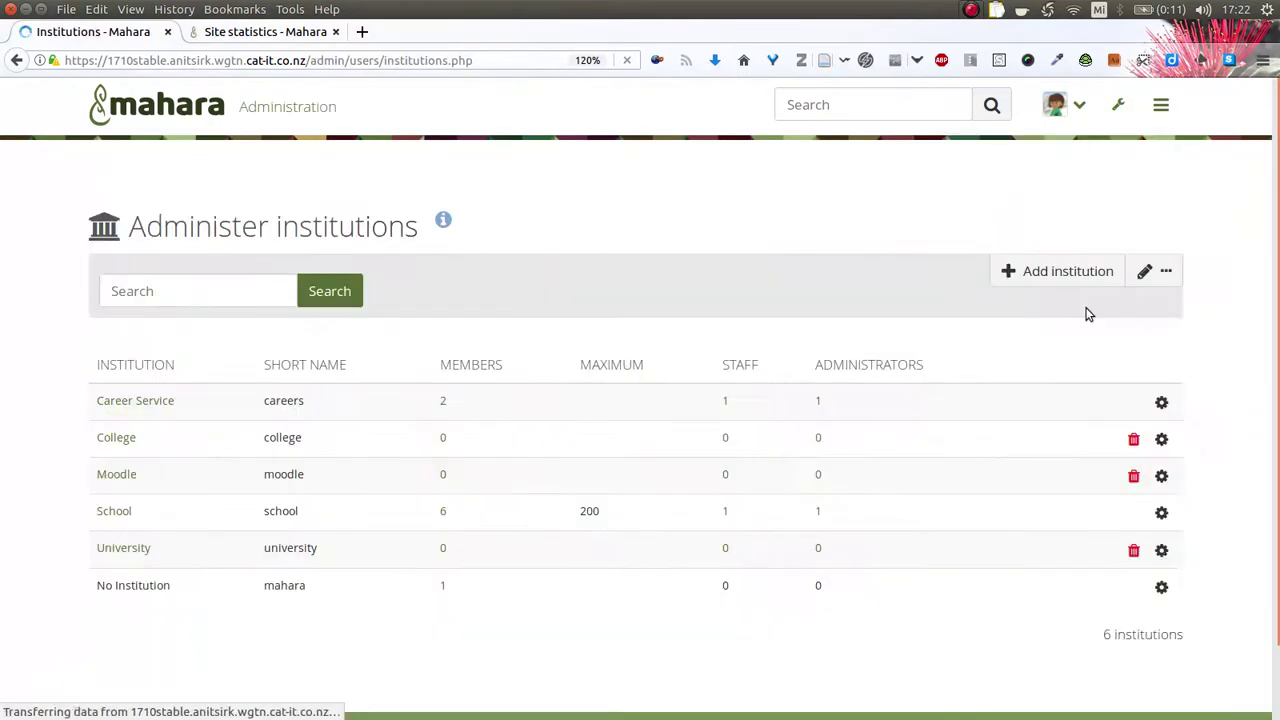
click(1162, 512)
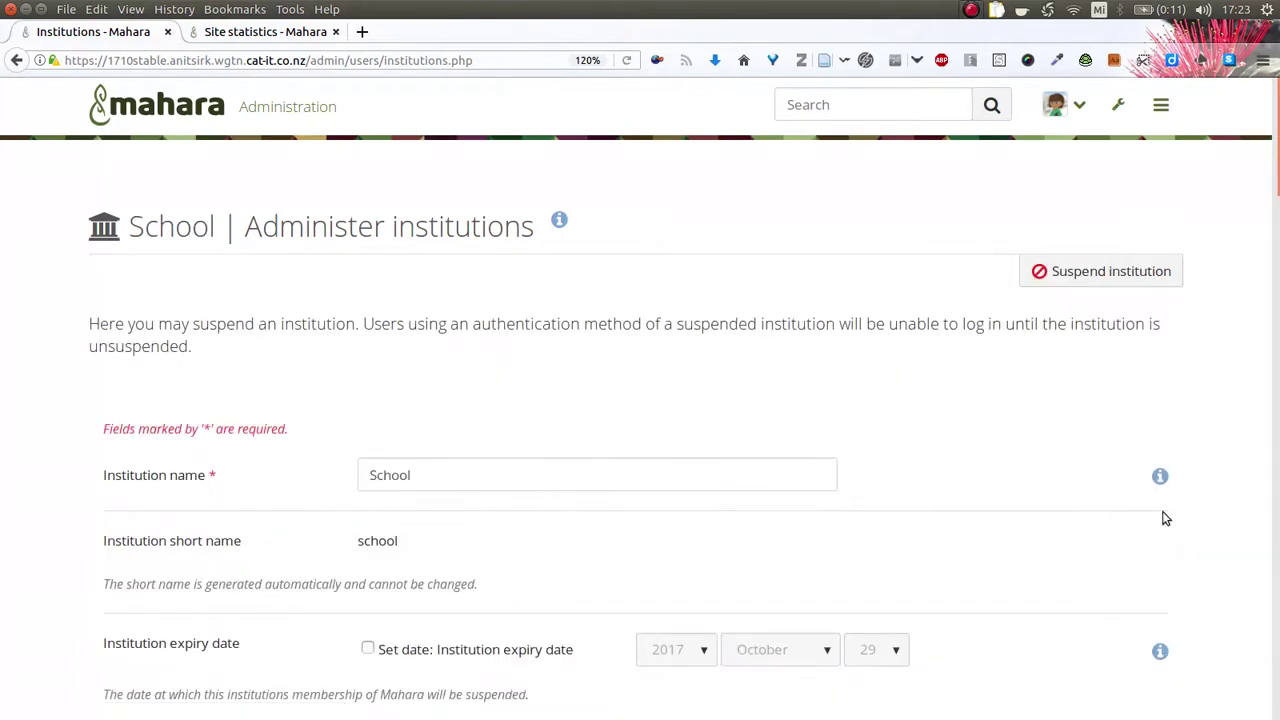
scroll(843, 545, down, 2)
scroll(846, 548, down, 2)
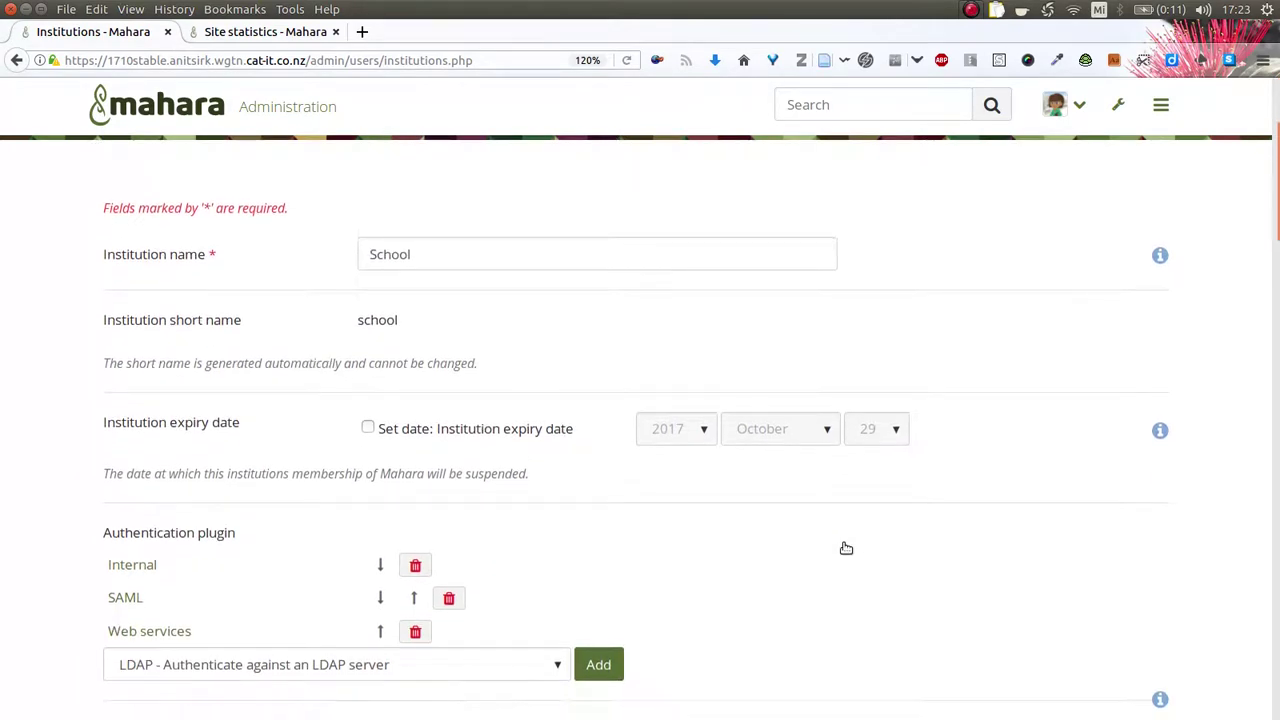
scroll(843, 549, down, 5)
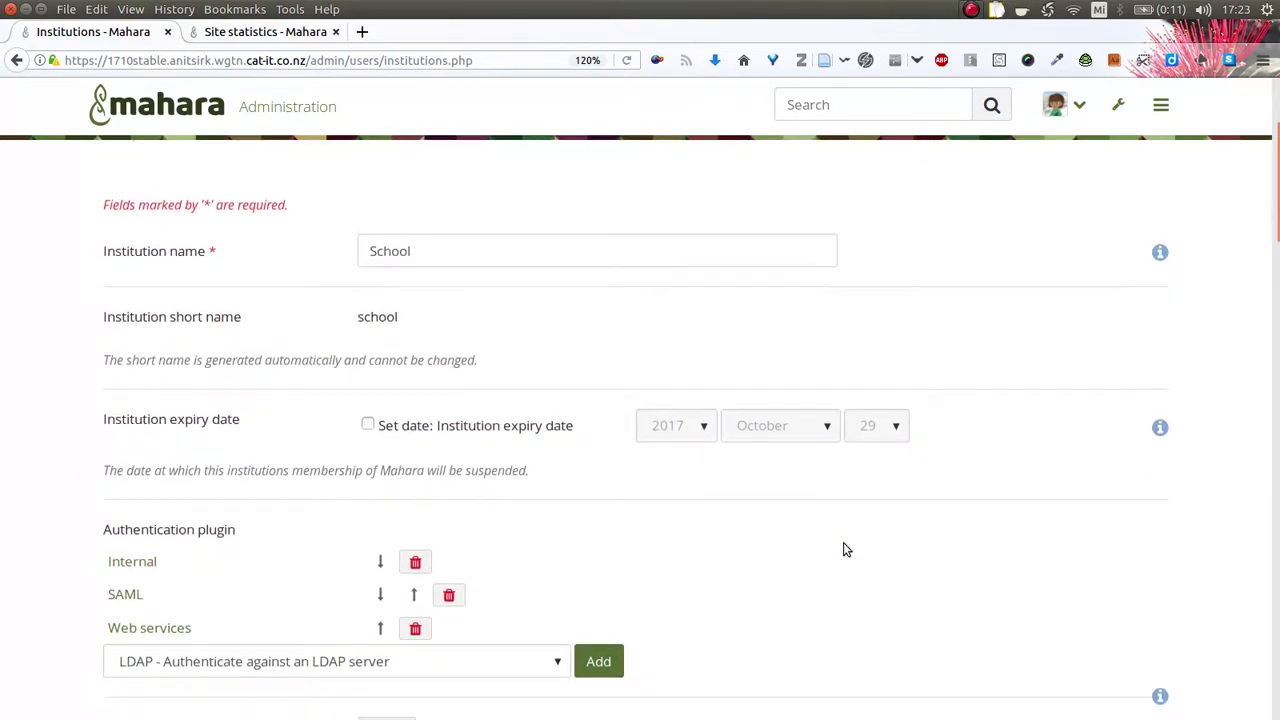
scroll(843, 542, down, 3)
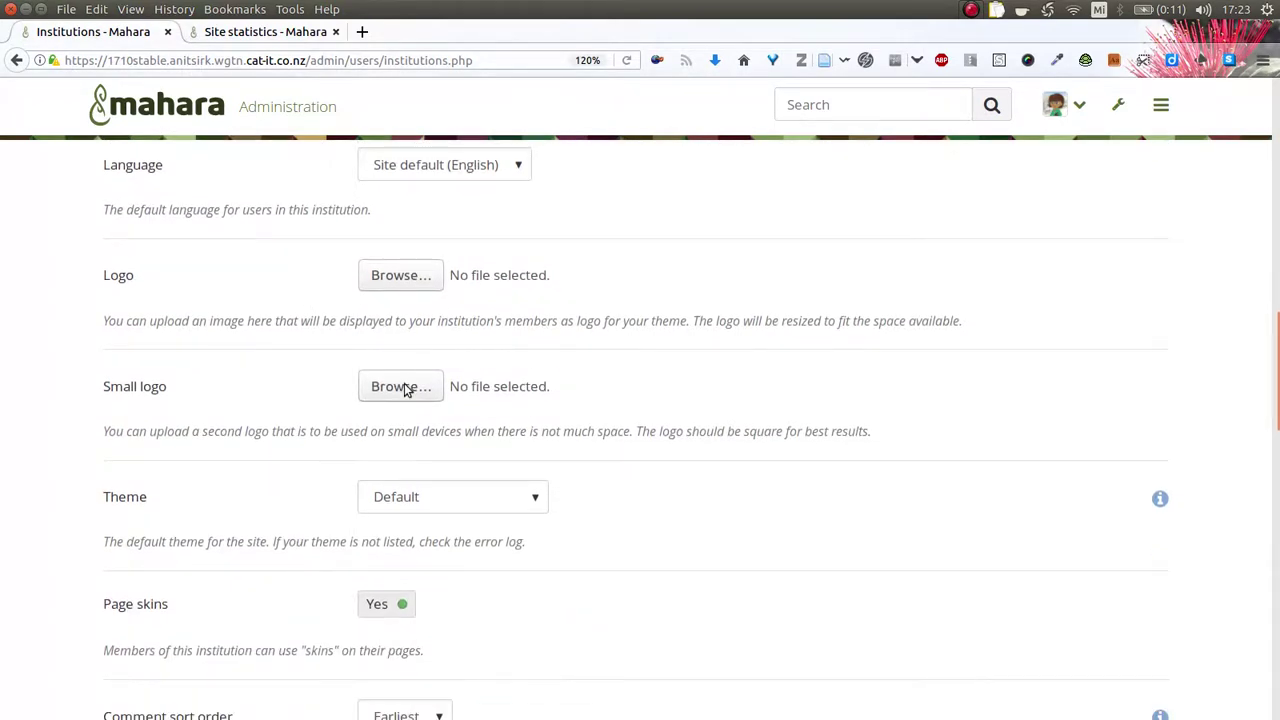
Set MaharaRauiri_2017_400x400.png as the small logo and submit the settings
click(408, 388)
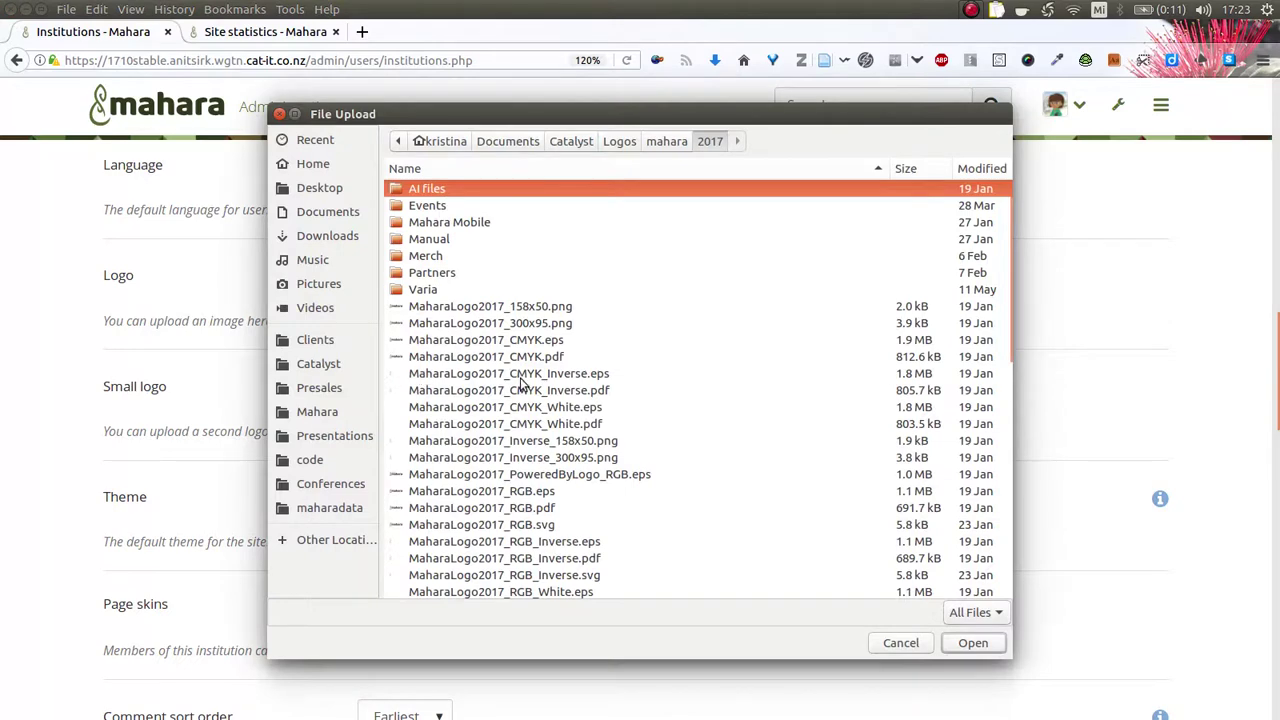
scroll(545, 398, down, 5)
click(527, 490)
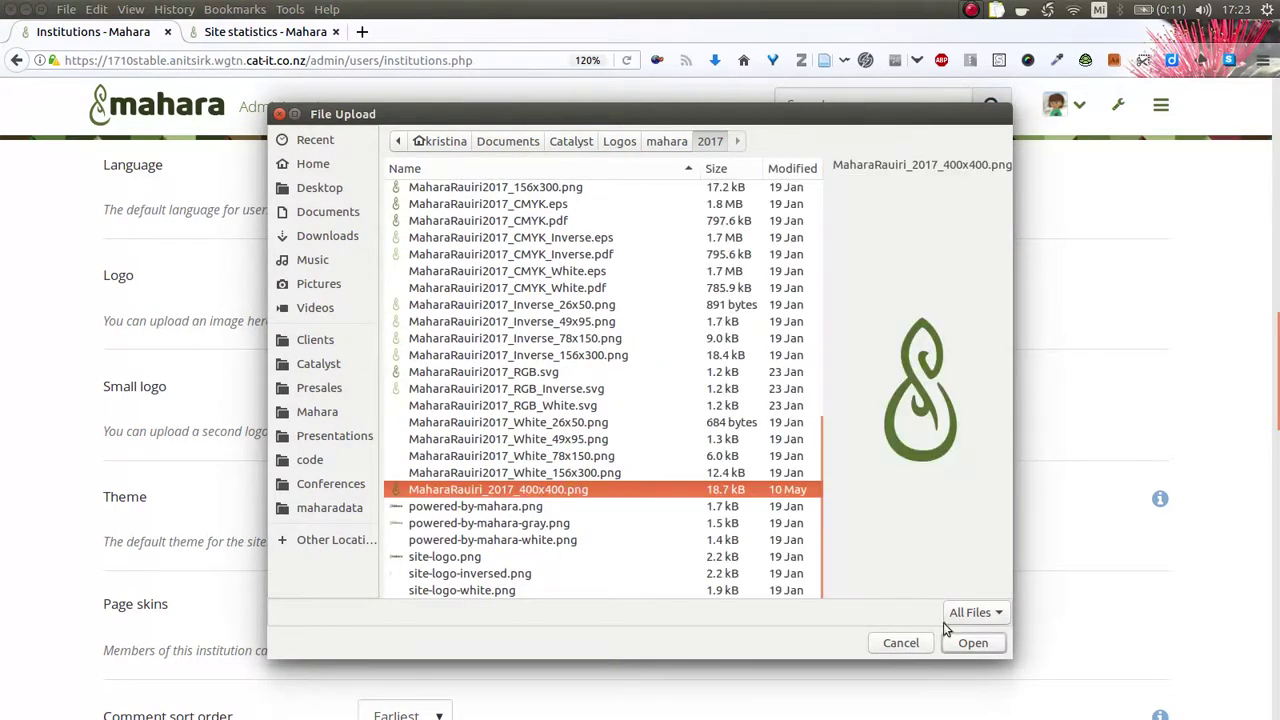
click(972, 643)
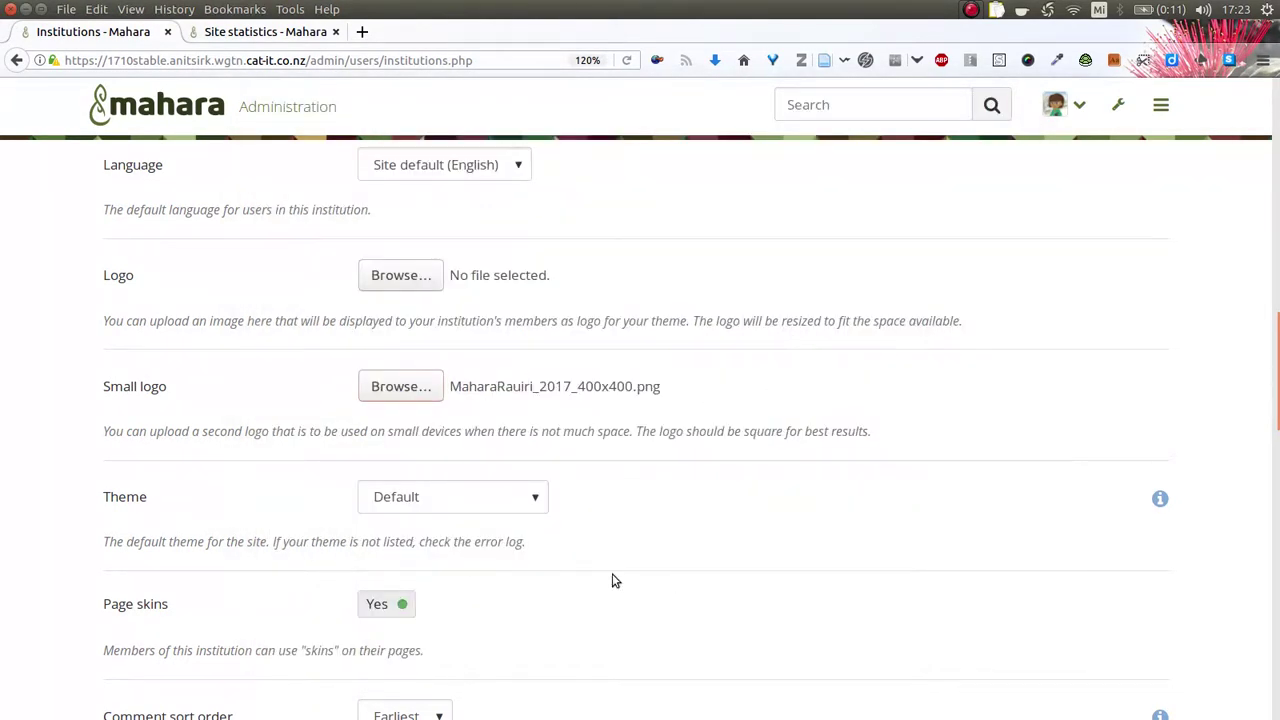
scroll(615, 580, down, 10)
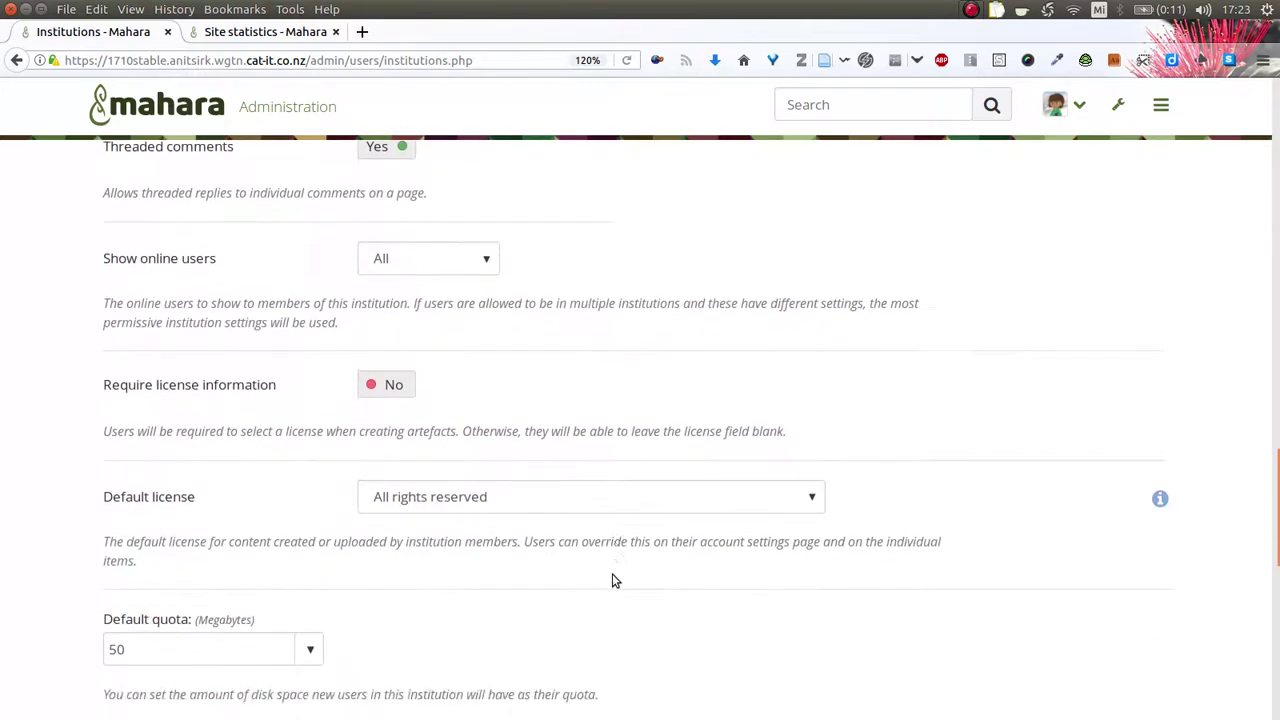
scroll(613, 578, down, 5)
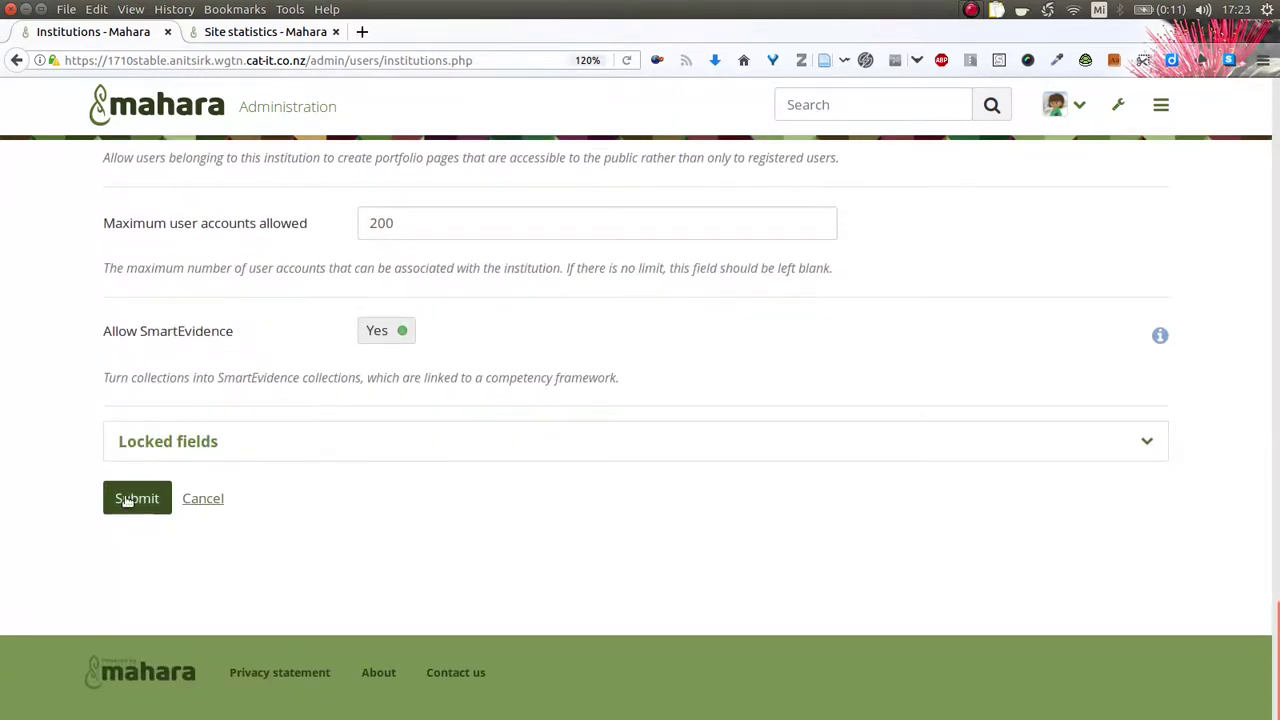
click(135, 497)
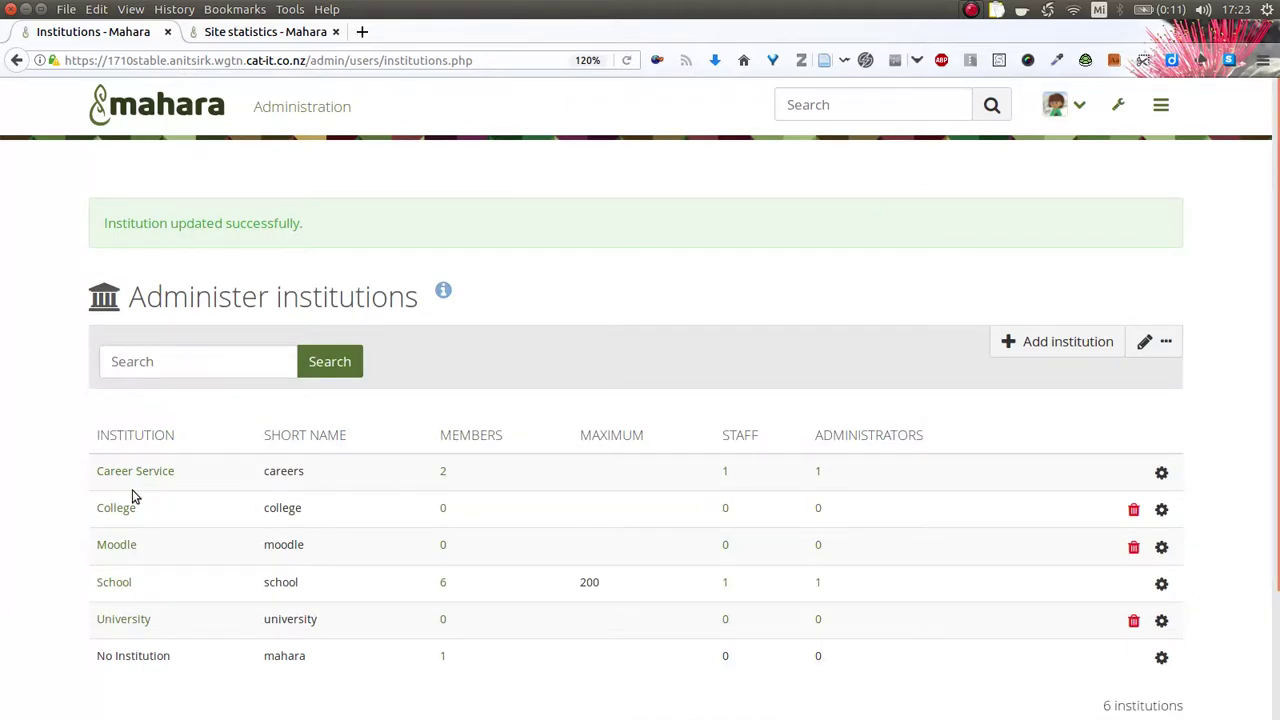
double_click(533, 14)
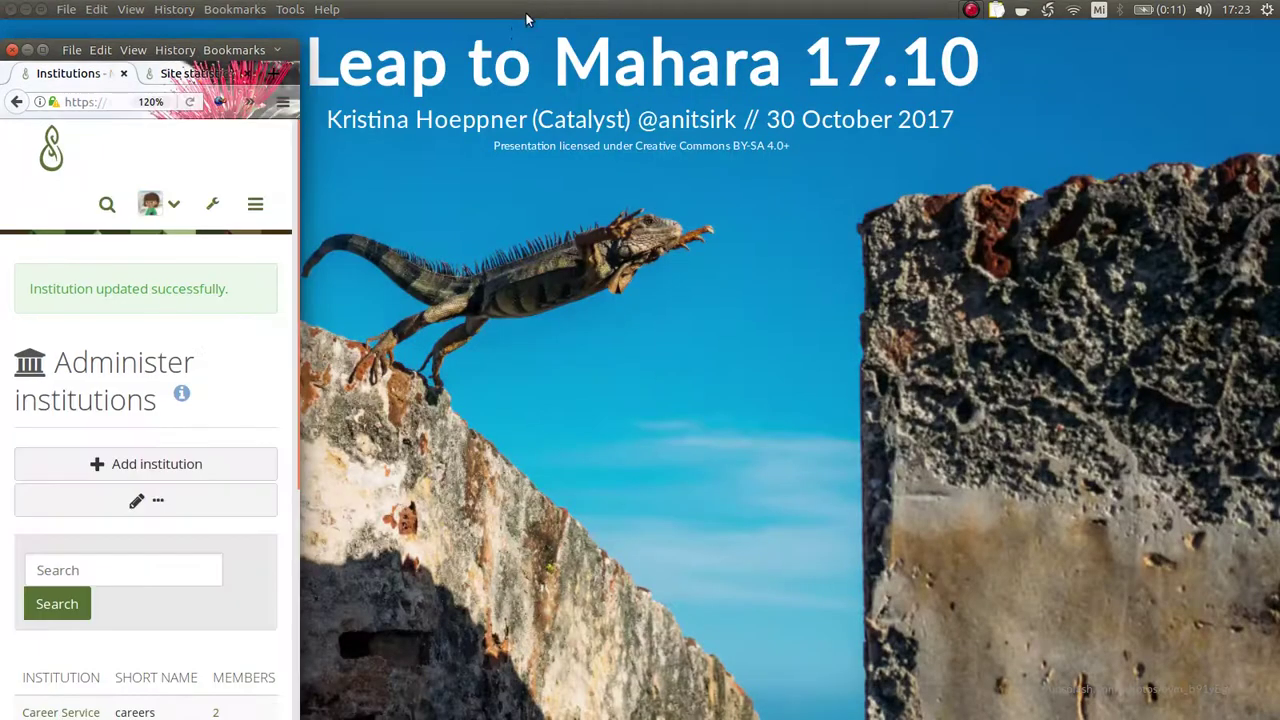
drag(299, 49, 315, 48)
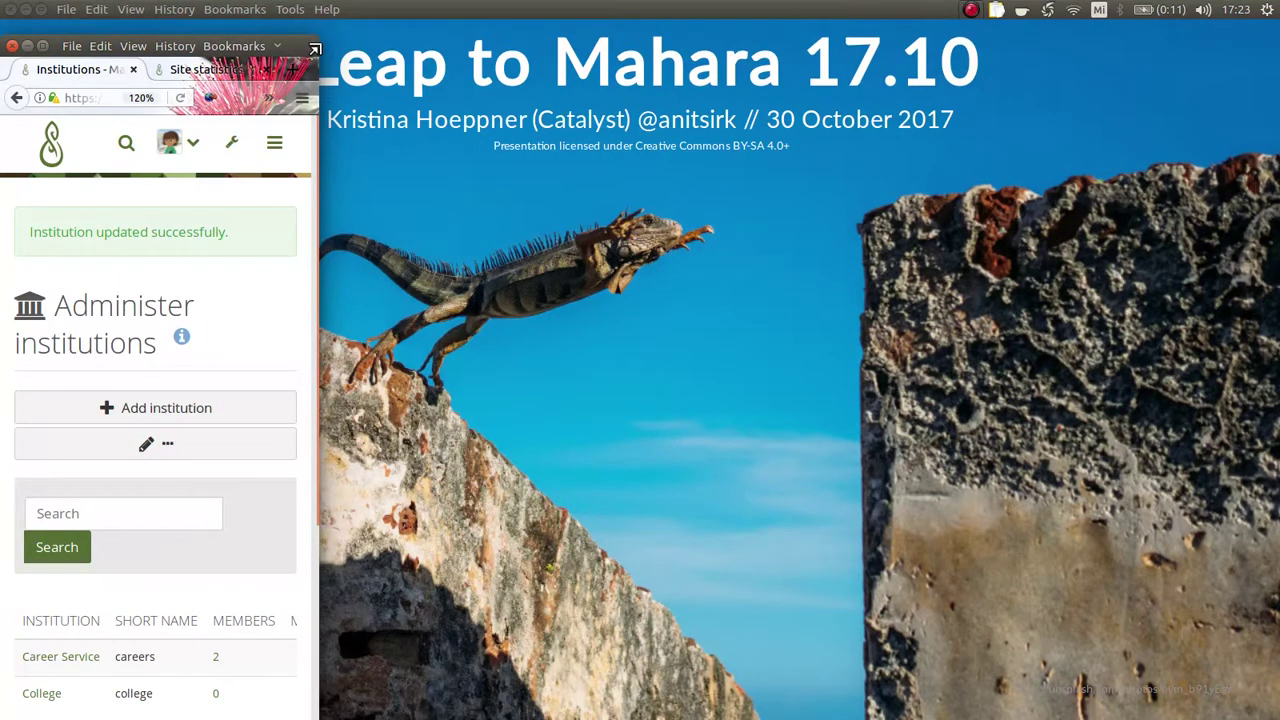
double_click(295, 46)
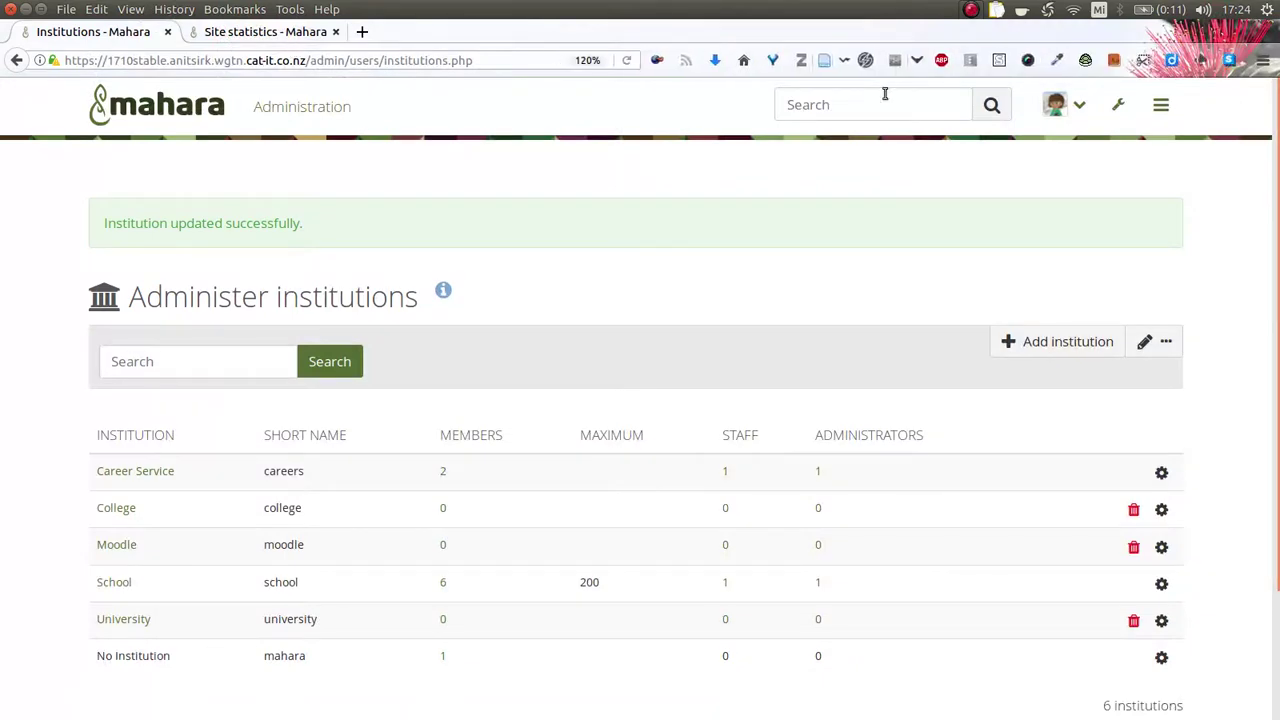
Switch to full screen and go to Portfolio's pages and collections
key(F11)
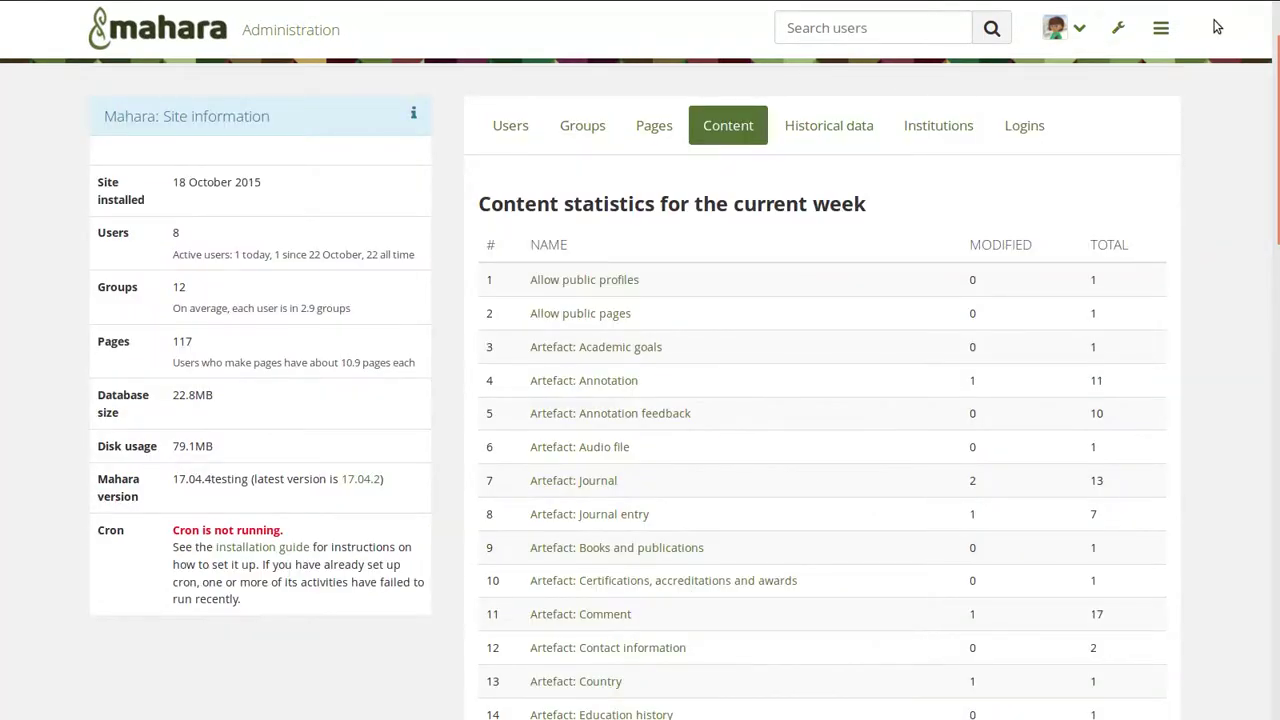
click(1162, 30)
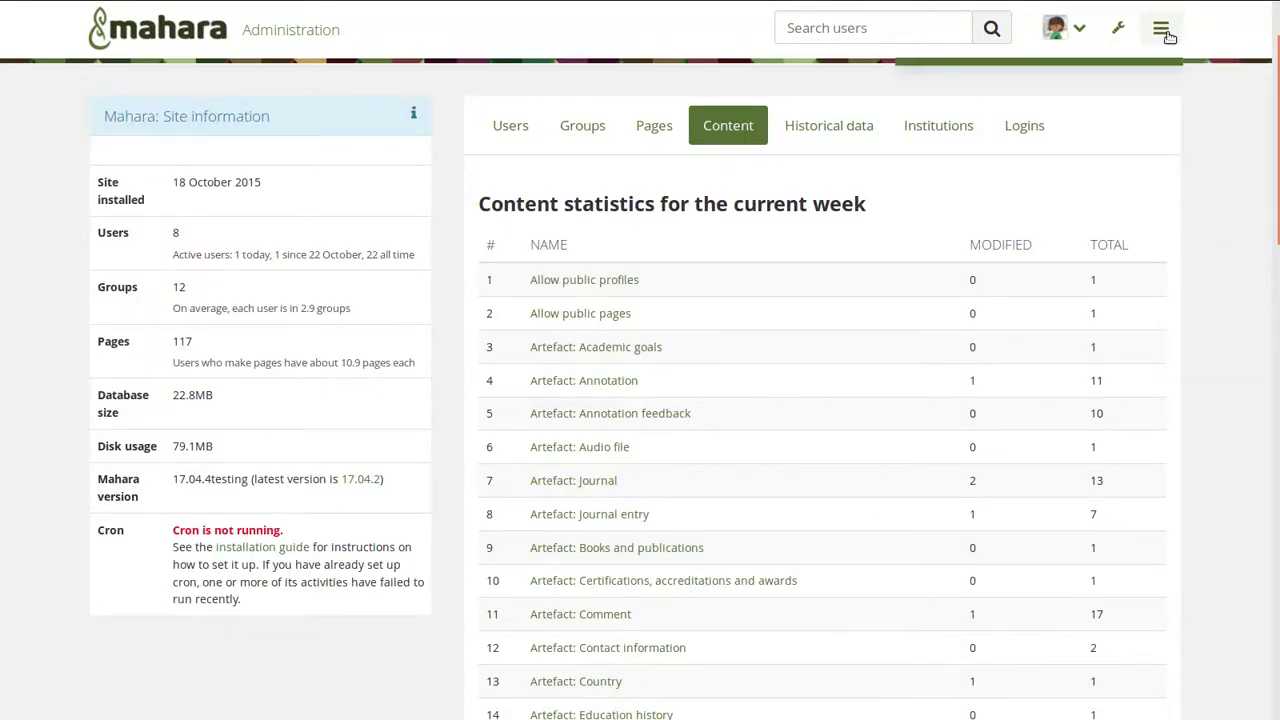
click(1071, 159)
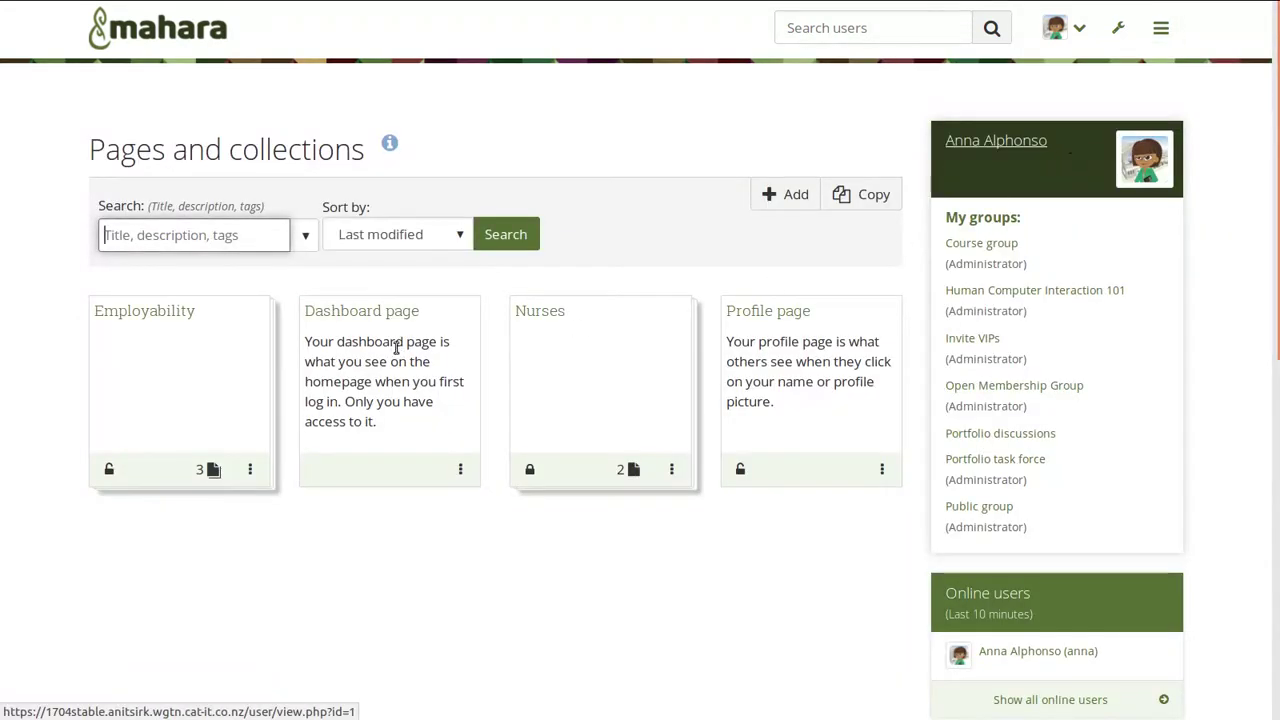
Open the Employability collection's Student learning page and step through its layout, content and sharing screens
click(152, 311)
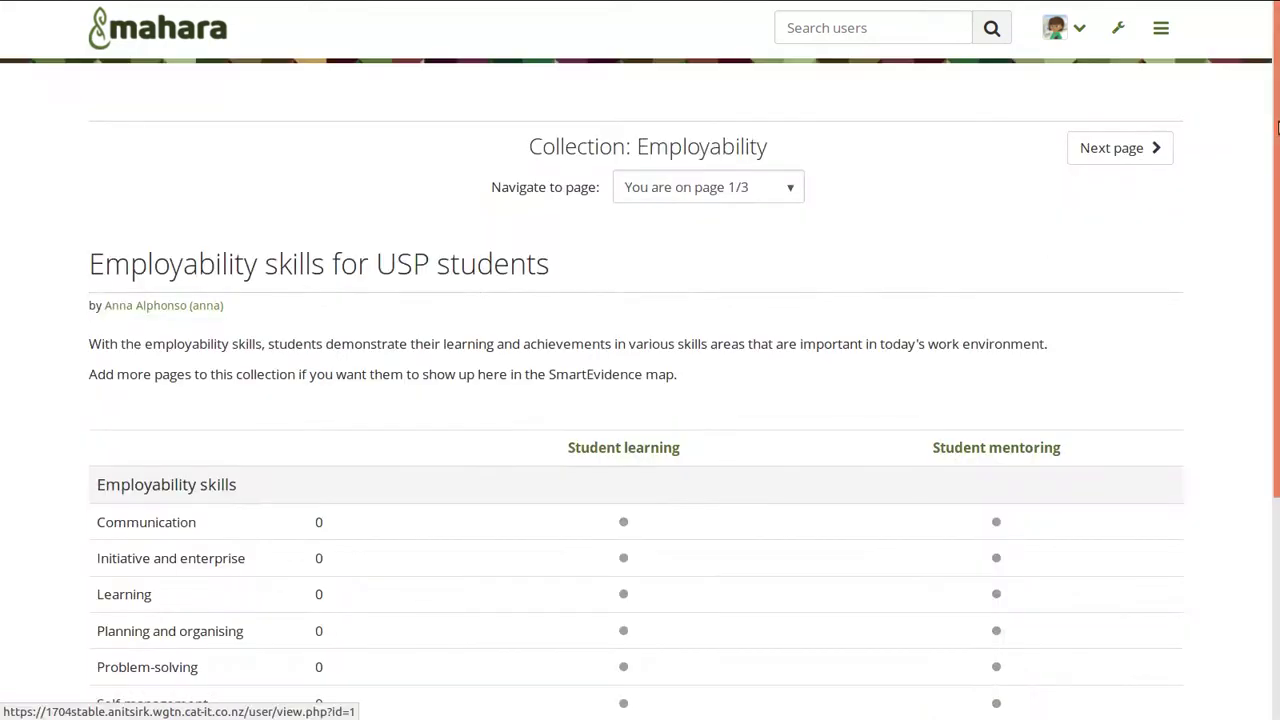
click(1125, 150)
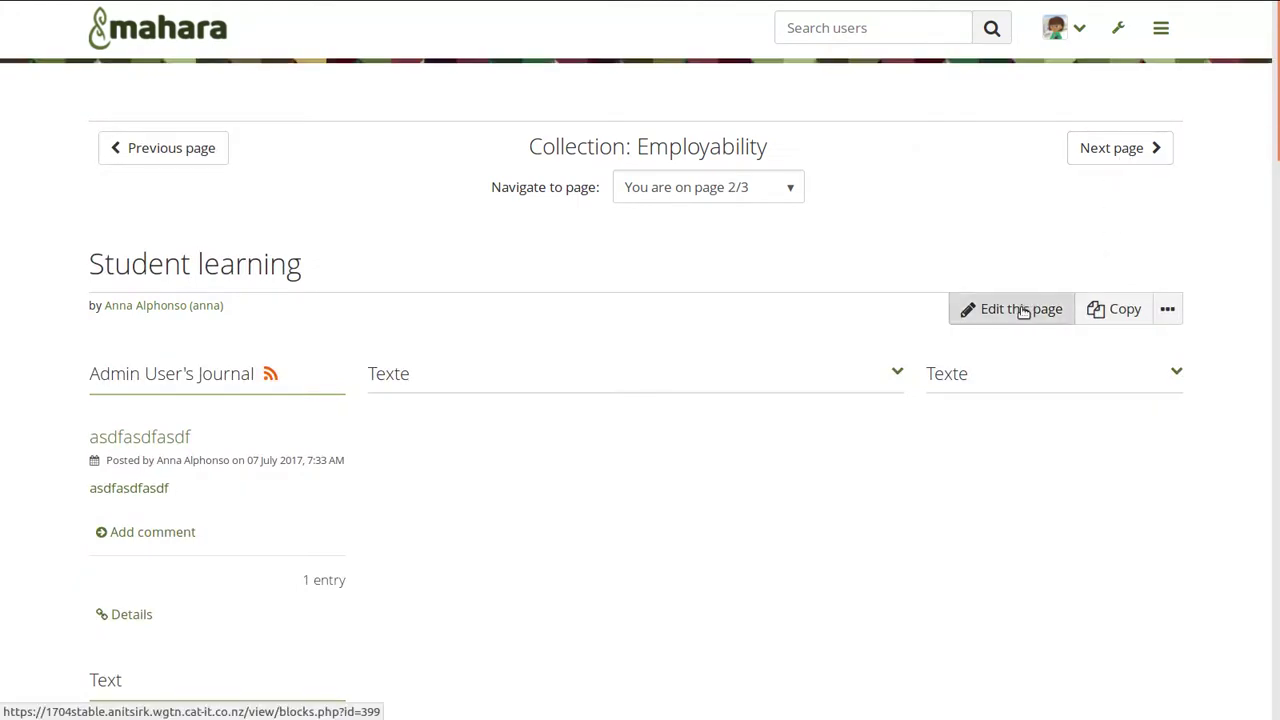
click(1022, 312)
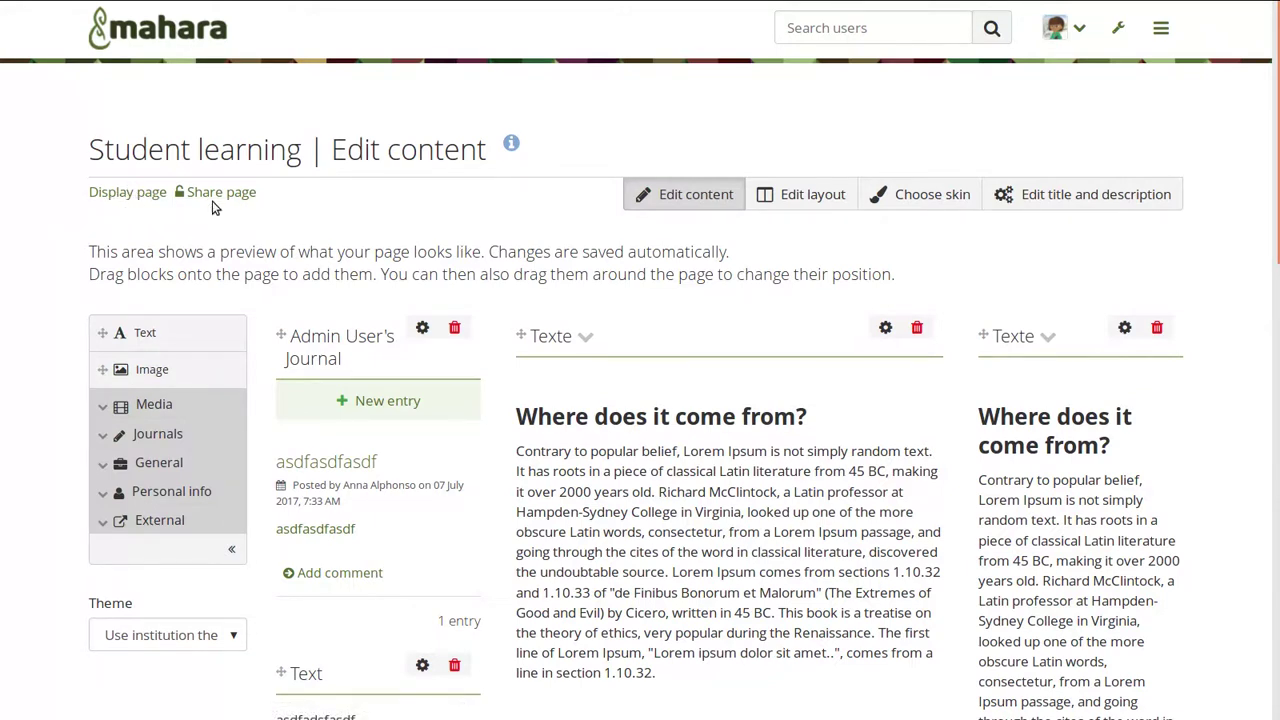
click(789, 198)
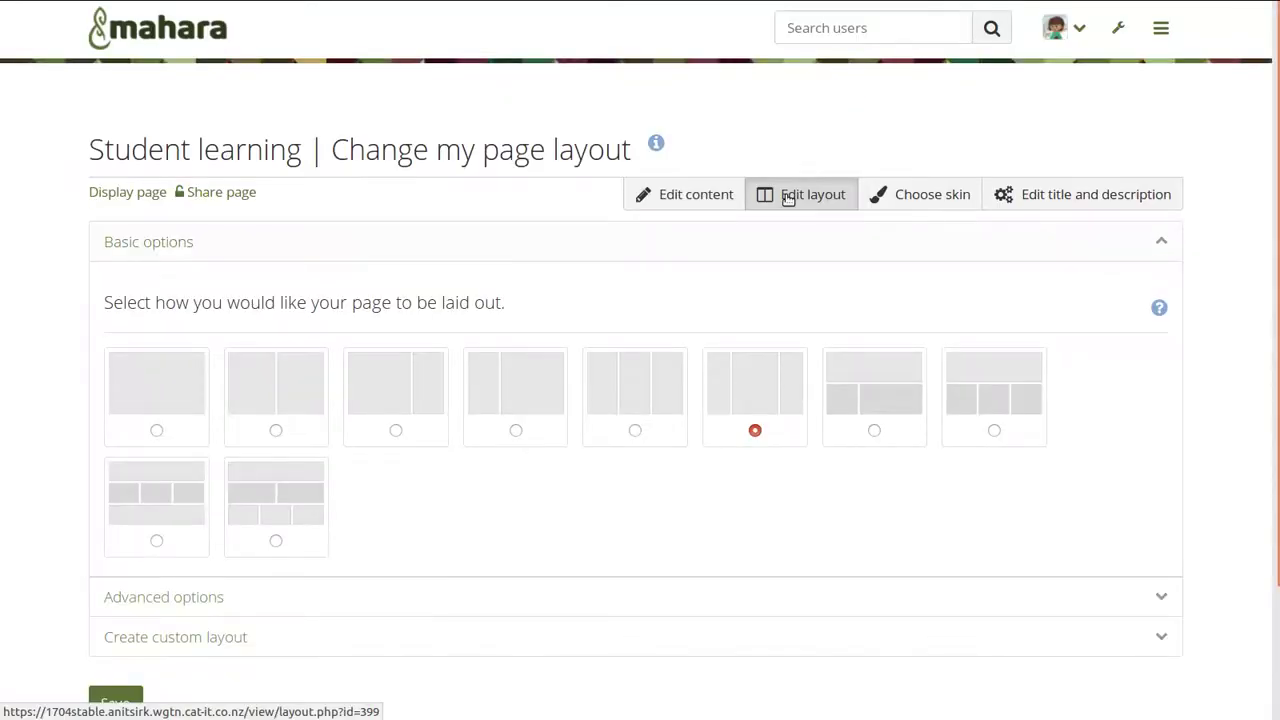
click(687, 197)
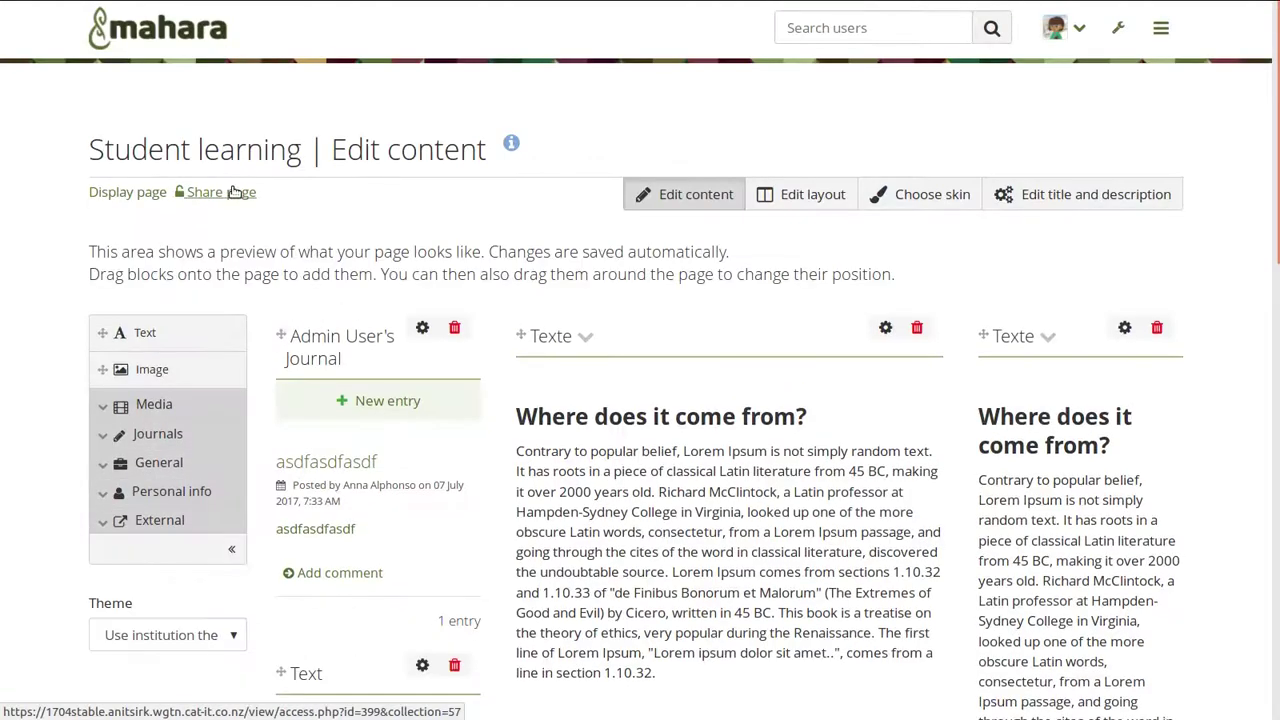
click(232, 195)
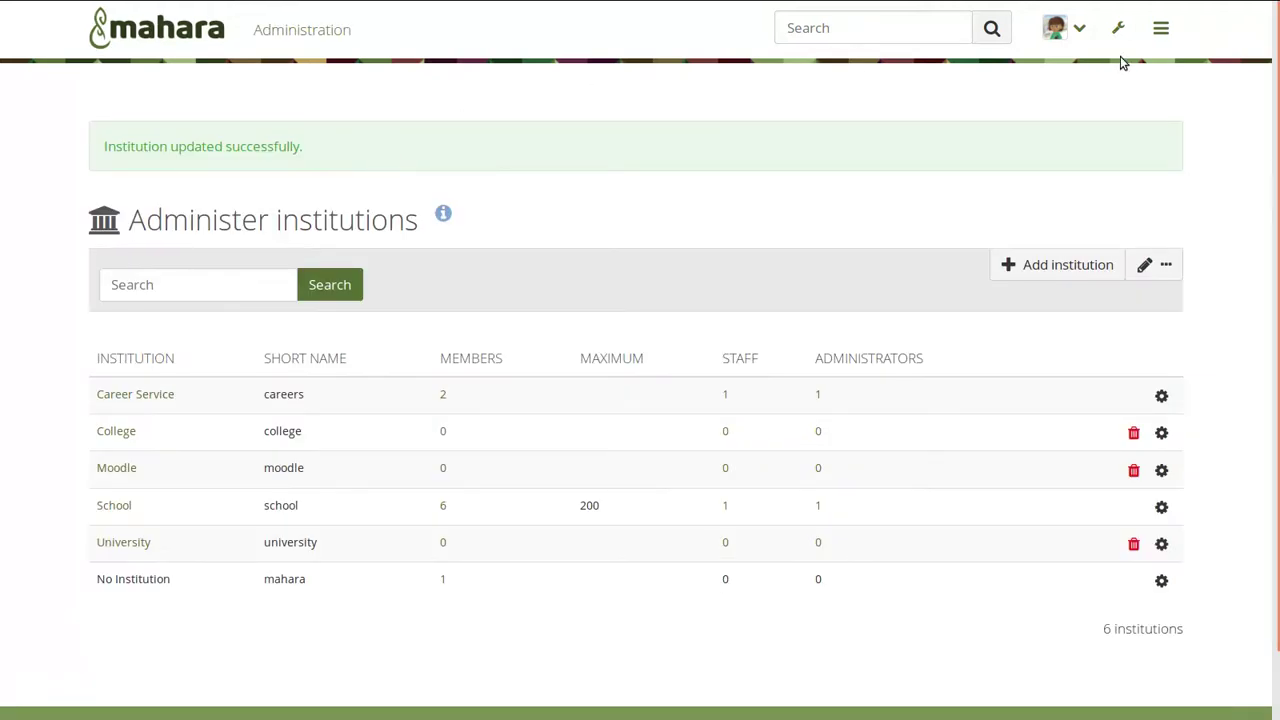
Go to Portfolio and edit the Learning reflections page from its card menu
click(1161, 30)
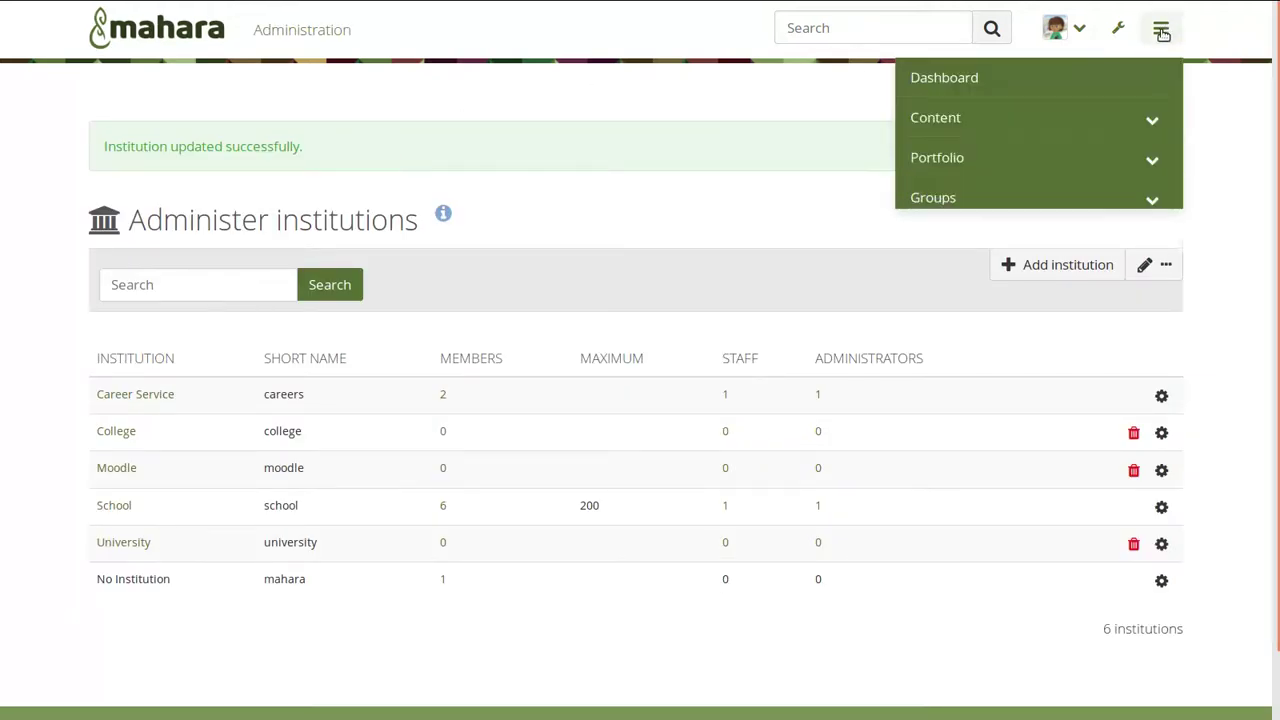
click(1031, 158)
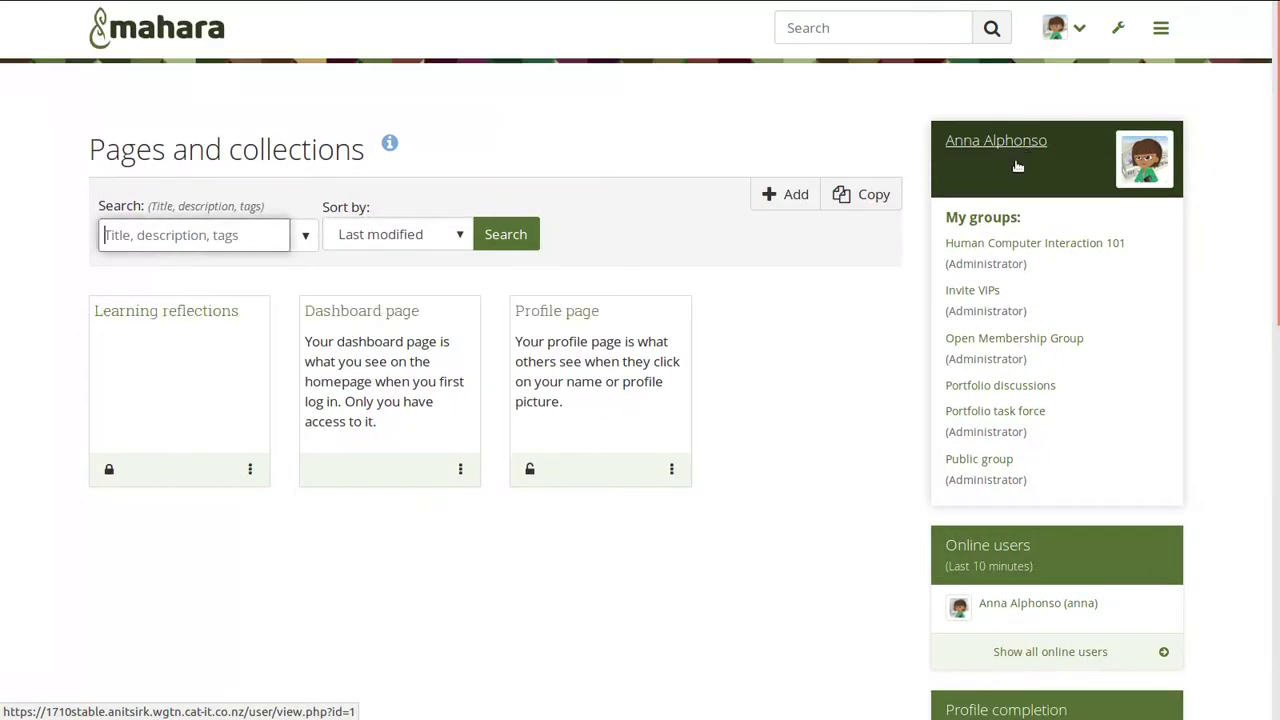
click(251, 472)
click(141, 505)
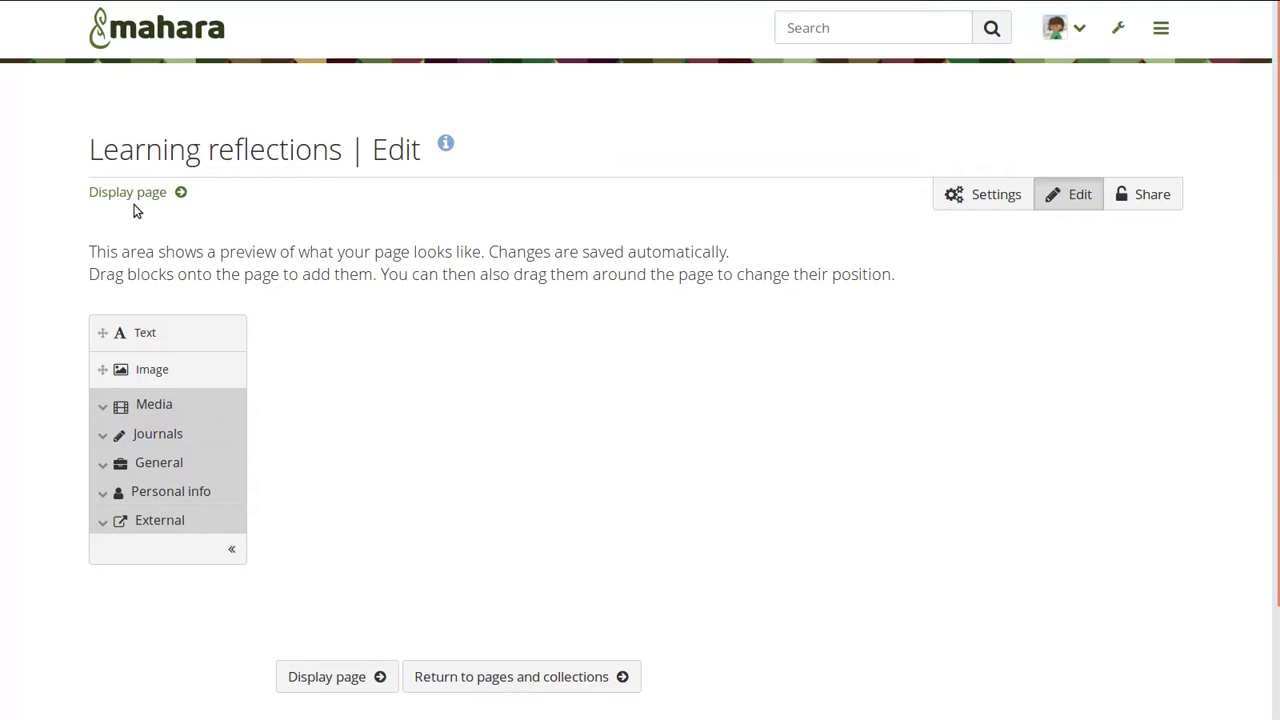
Open the Learning reflections page settings and expand Layout to review row and custom layout options
click(983, 197)
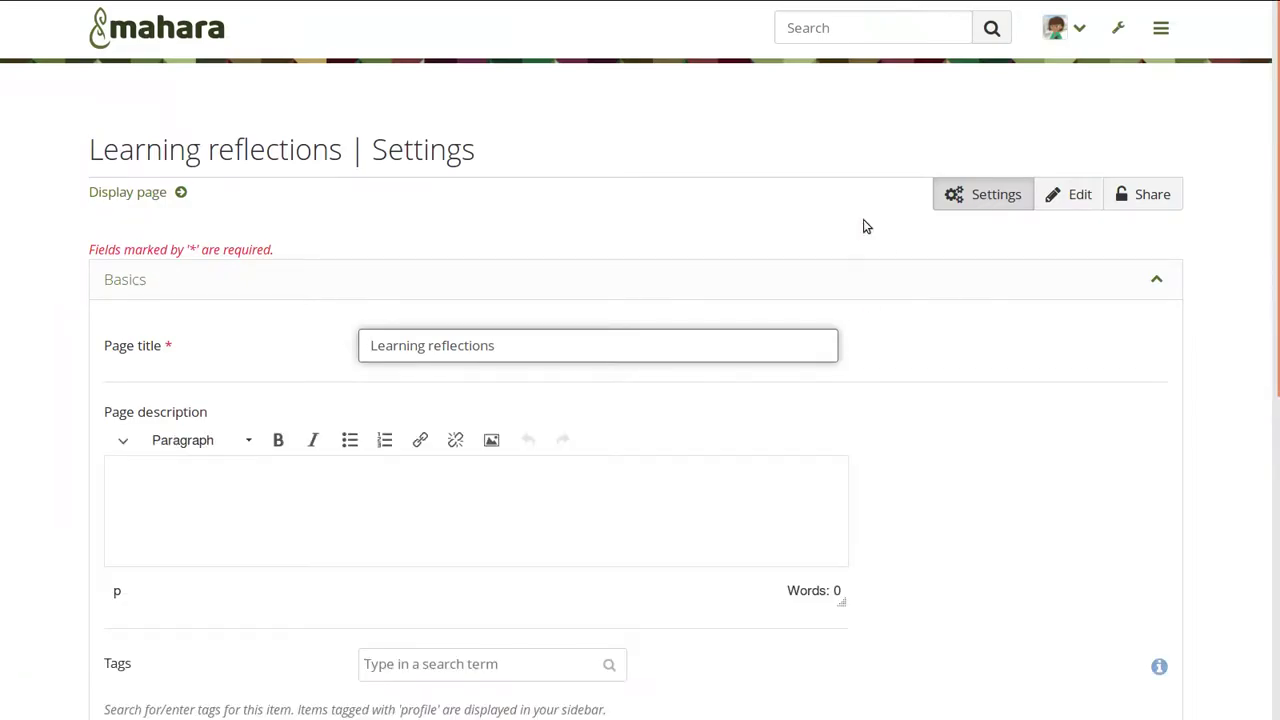
scroll(865, 226, down, 5)
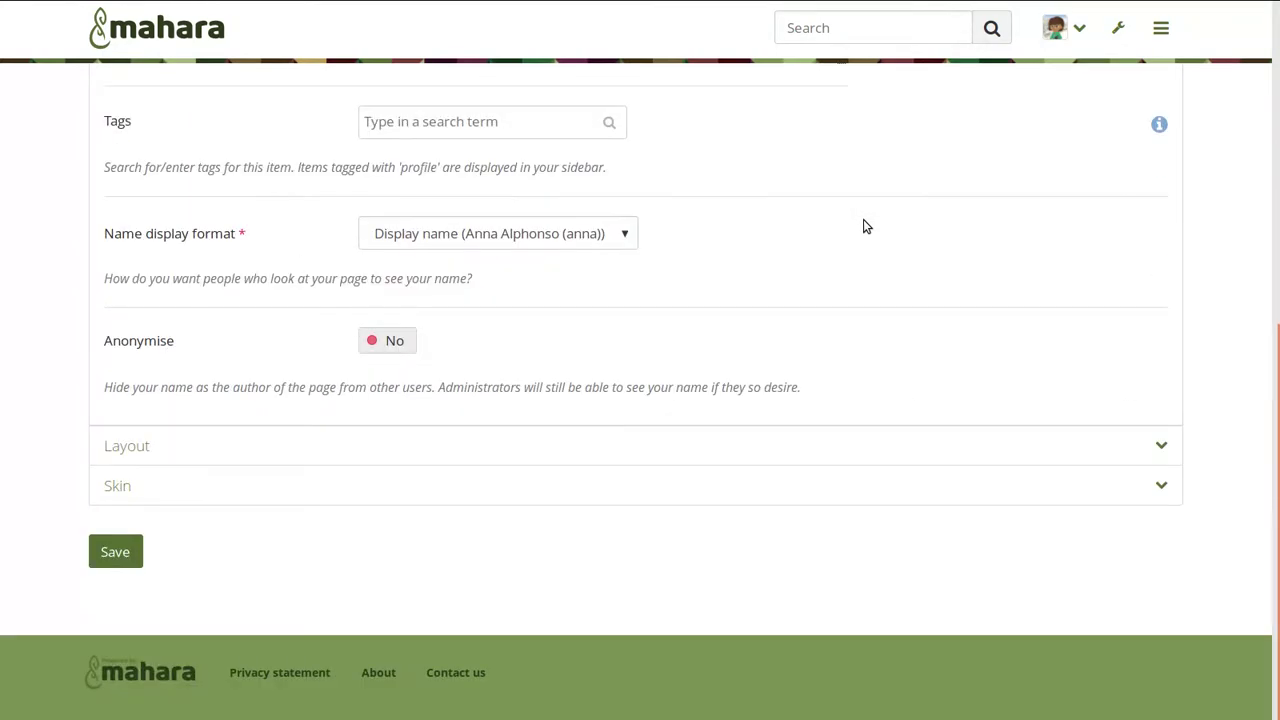
click(638, 443)
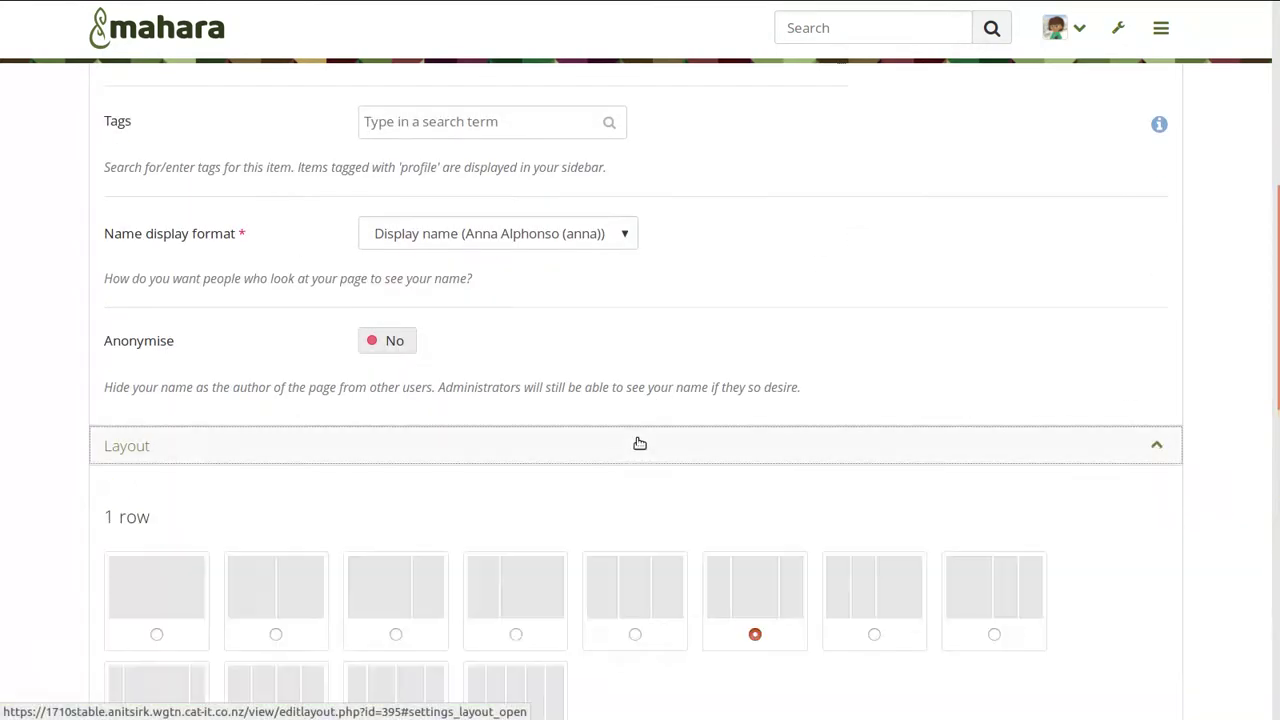
scroll(801, 470, down, 5)
scroll(802, 470, down, 3)
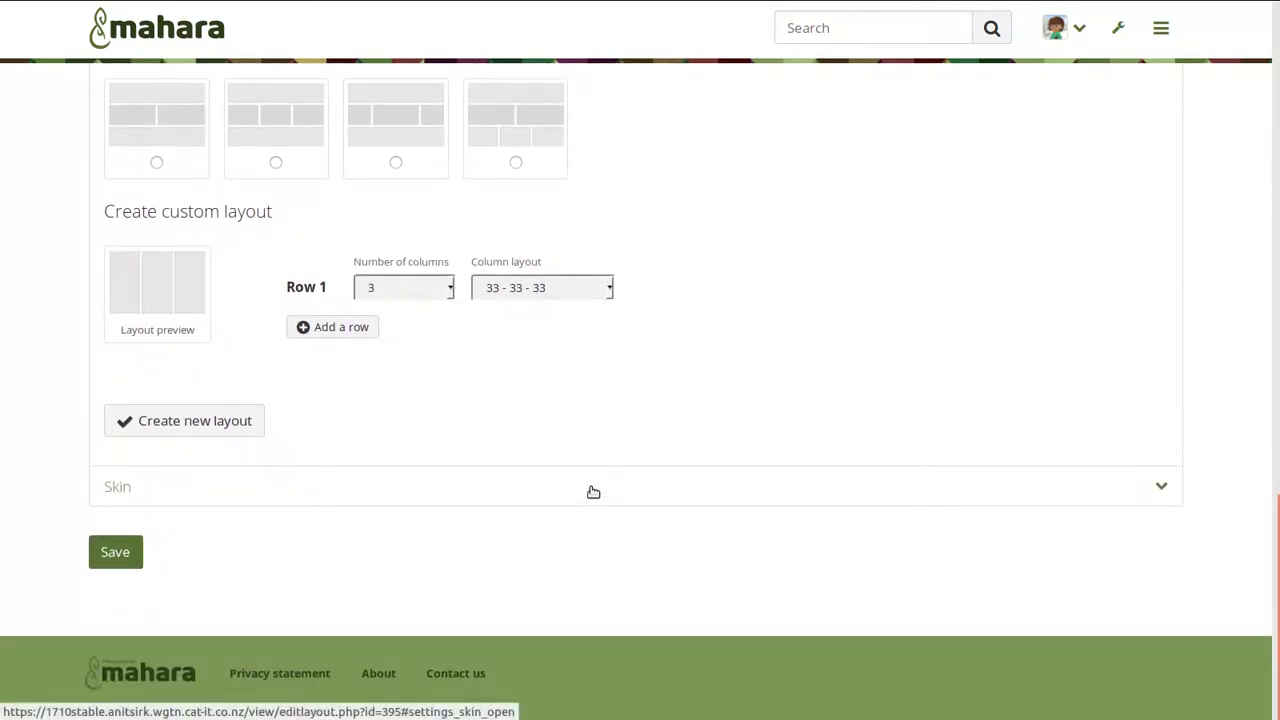
scroll(593, 492, up, 15)
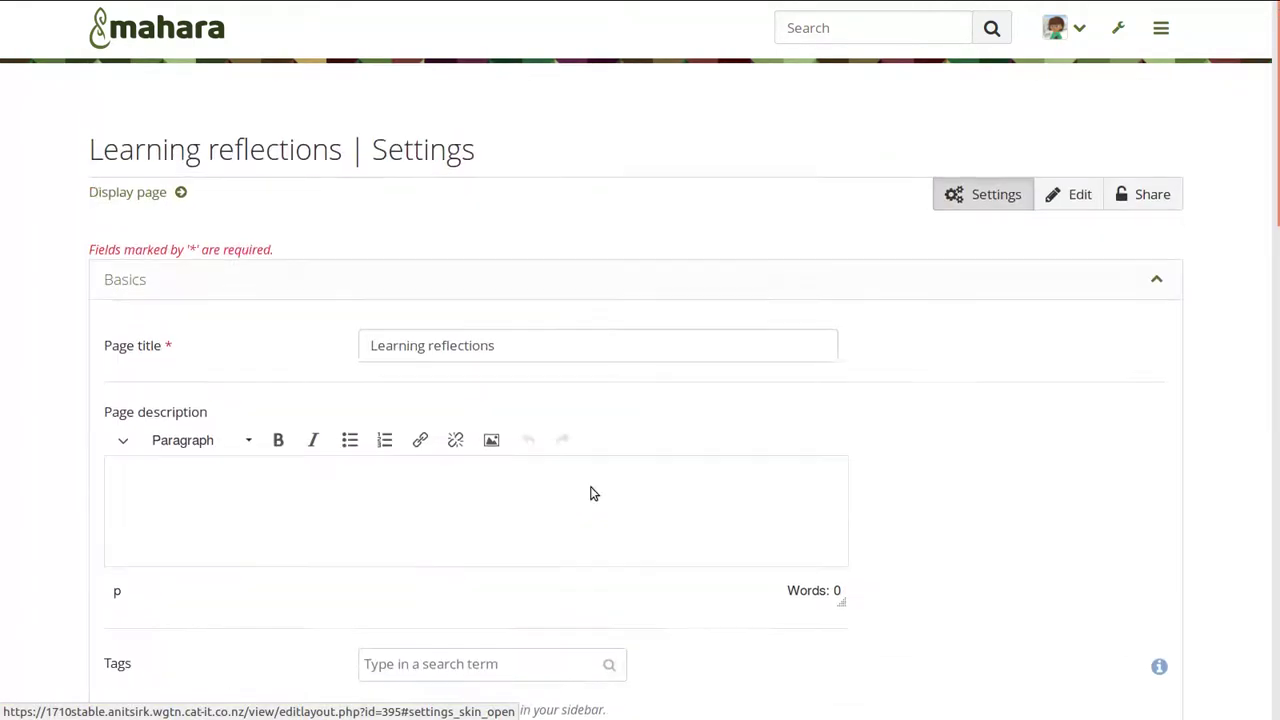
Generate a new secret URL on the Learning reflections Edit access page, then return to the dashboard
click(1148, 196)
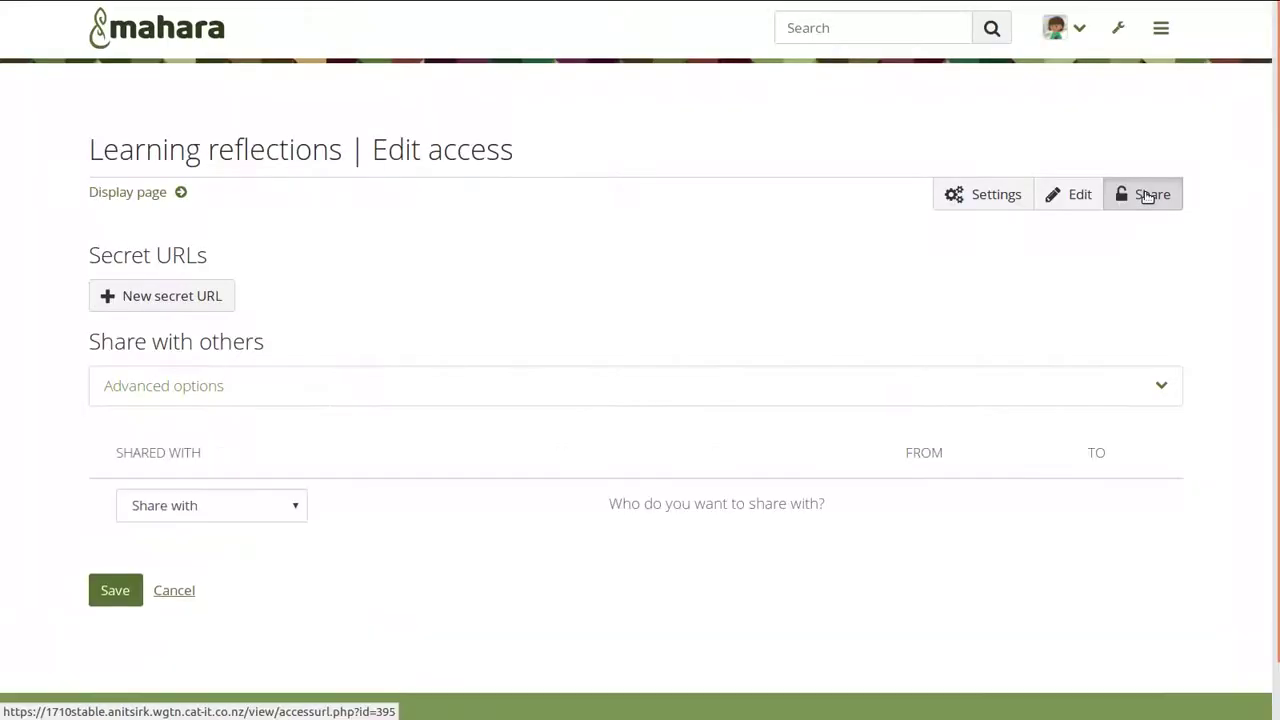
drag(520, 150, 89, 146)
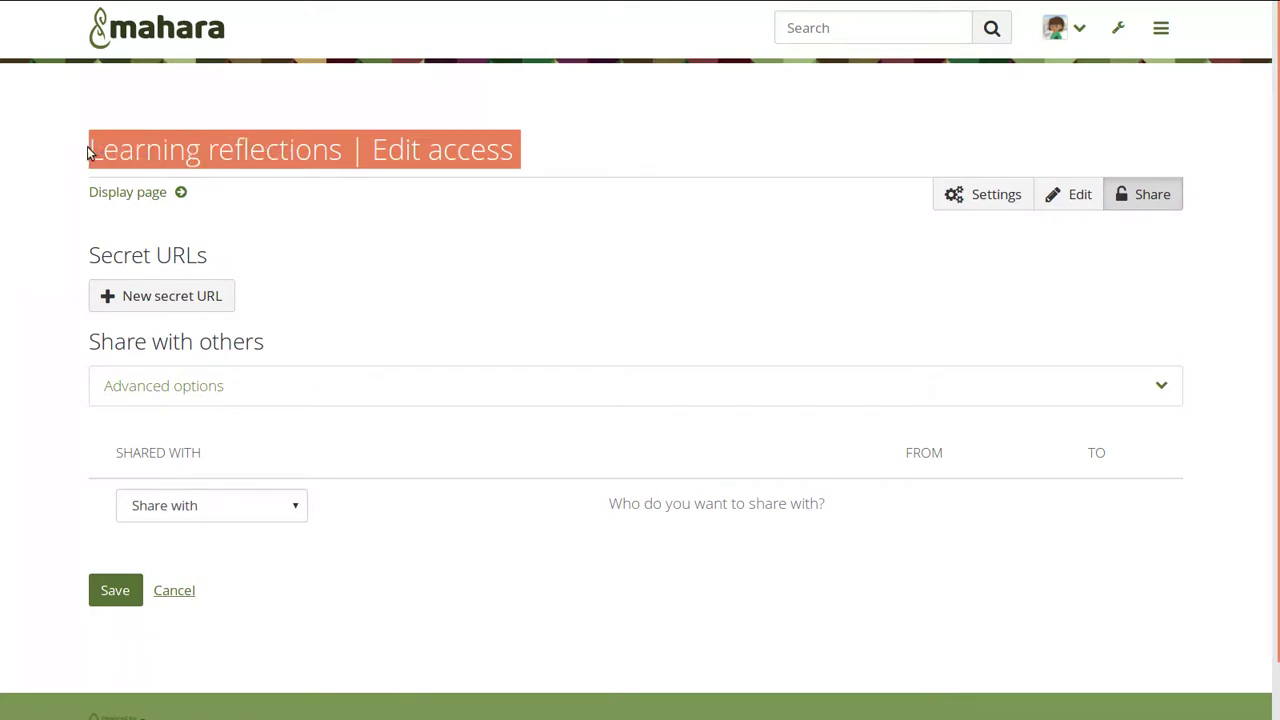
click(518, 148)
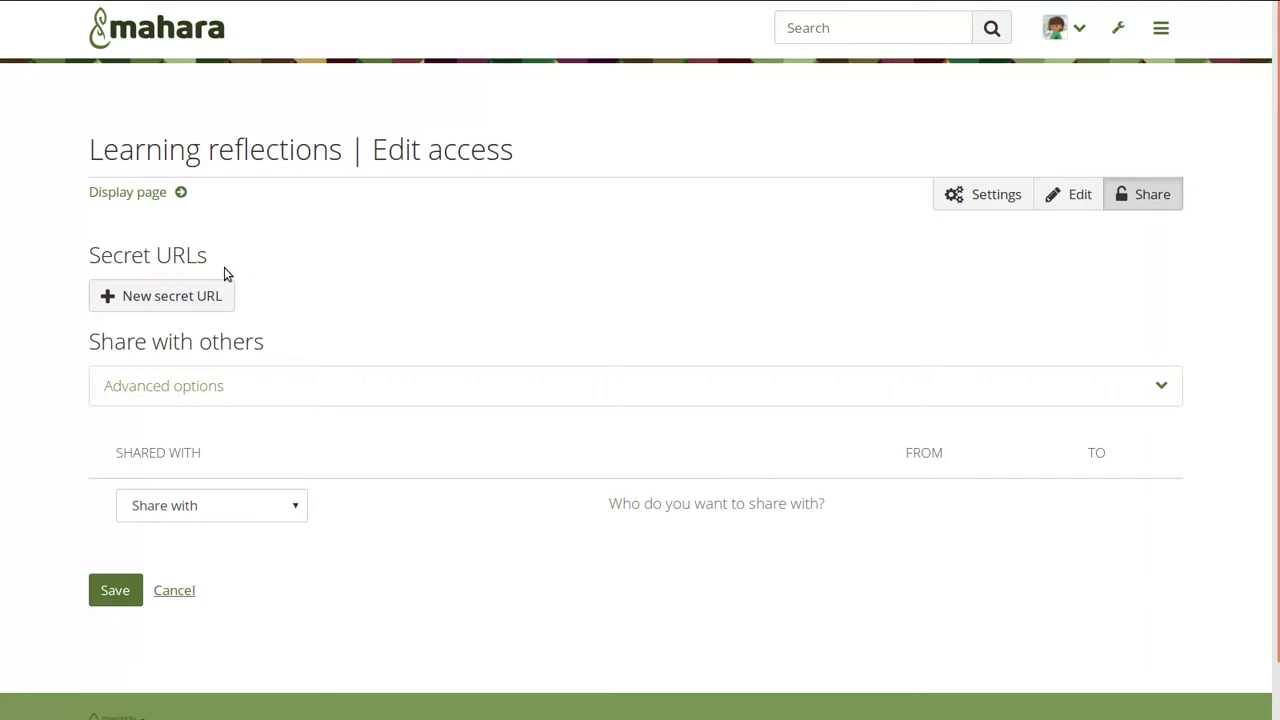
click(190, 296)
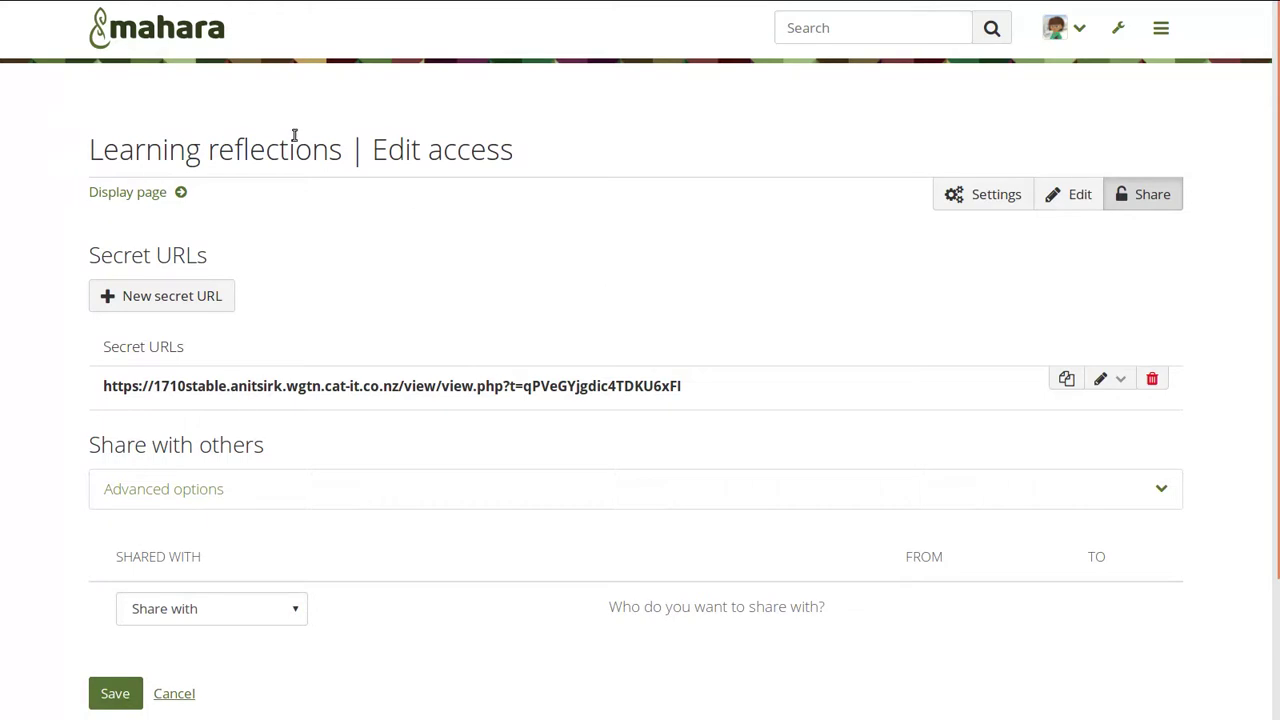
click(183, 35)
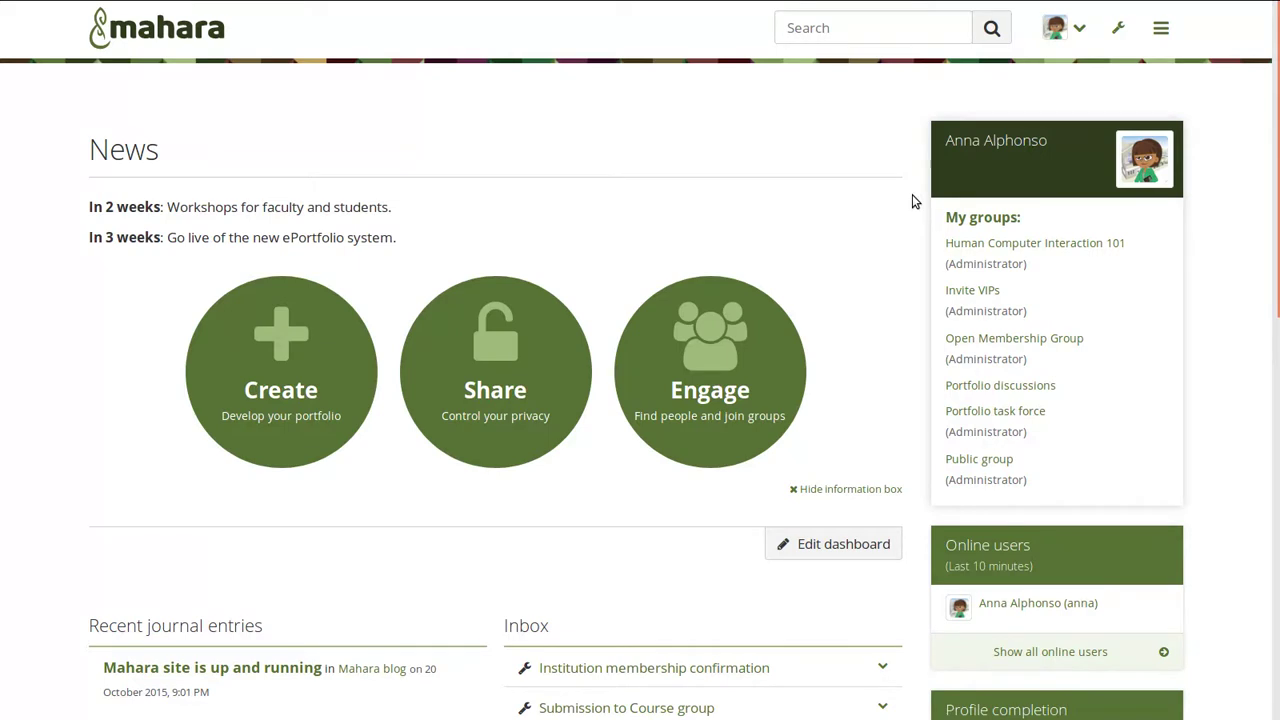
Open Human Computer Interaction 101 and review its 2 submissions and 3 members without one
click(1062, 247)
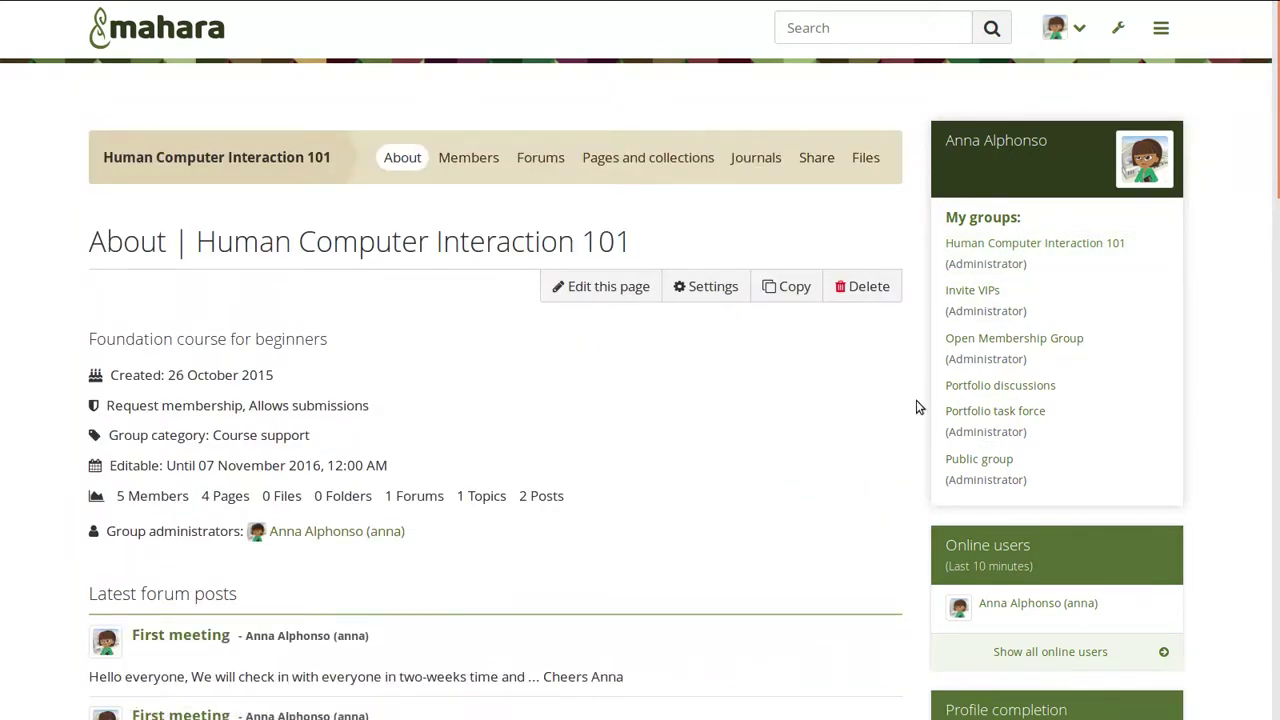
scroll(916, 400, down, 3)
scroll(916, 407, down, 6)
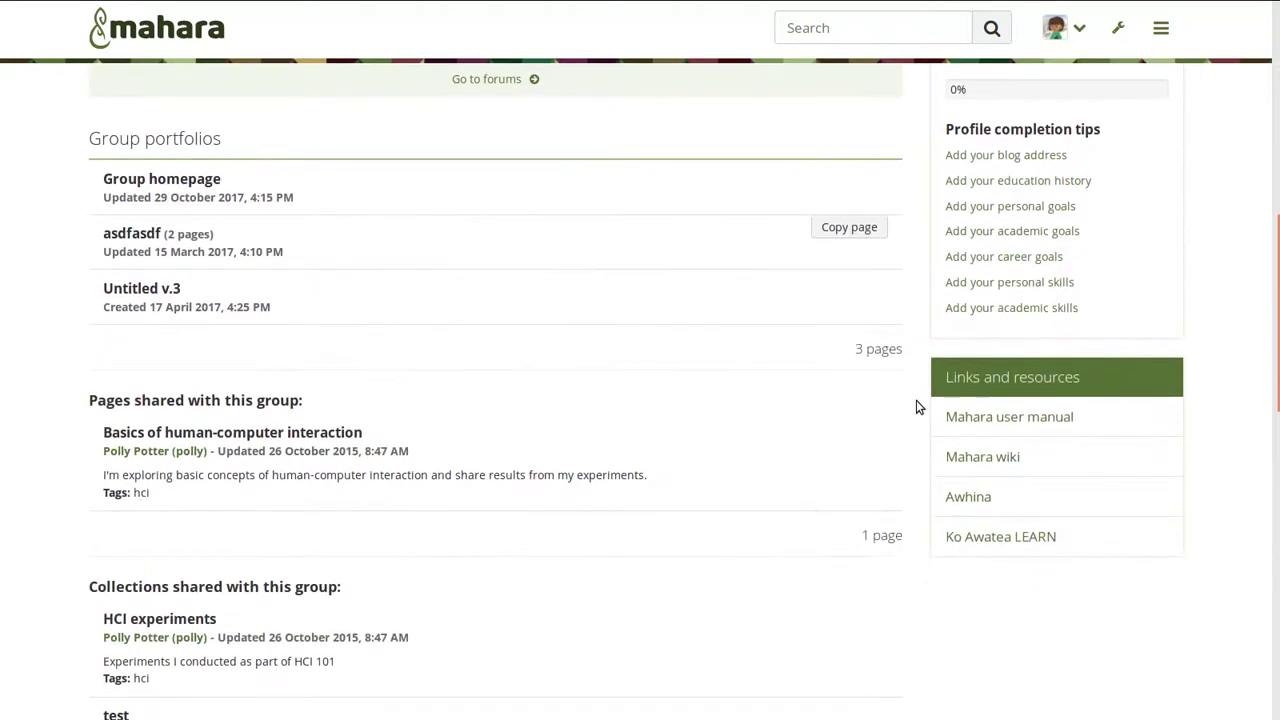
scroll(919, 407, down, 2)
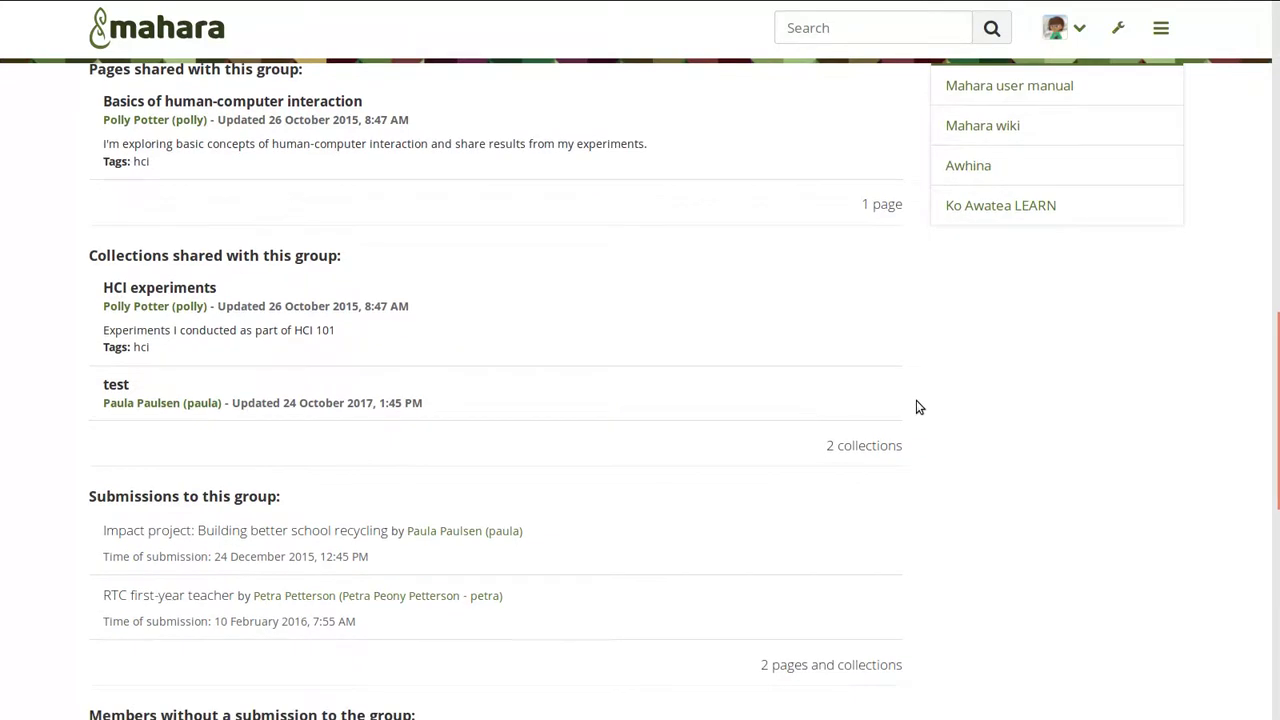
scroll(919, 407, up, 1)
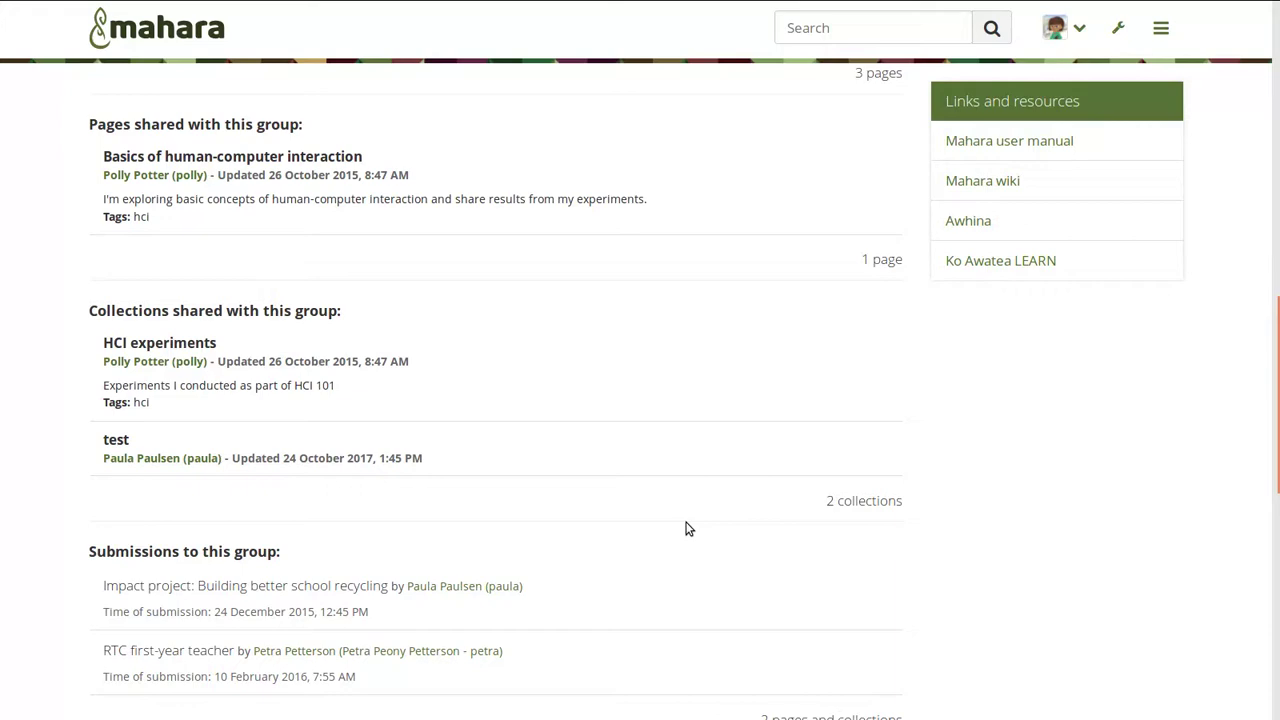
scroll(686, 528, down, 5)
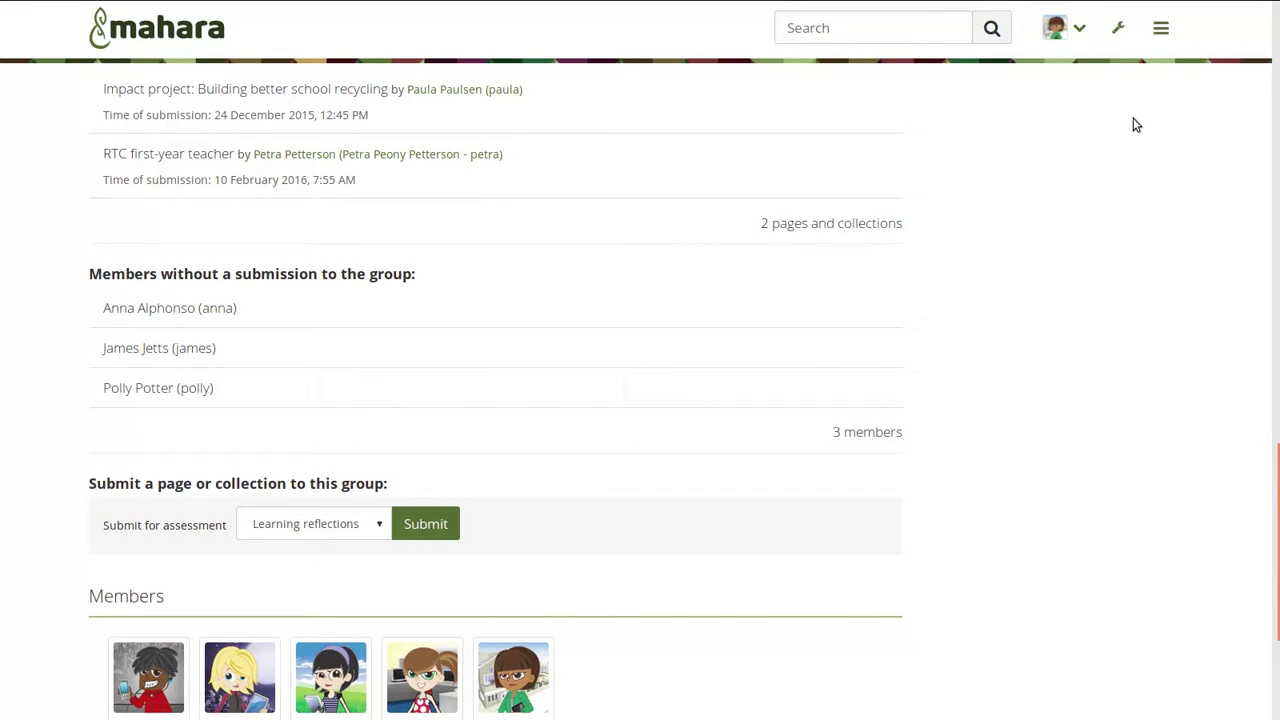
Go to Administration > Web services > External apps and open School LMS institution settings
click(1120, 29)
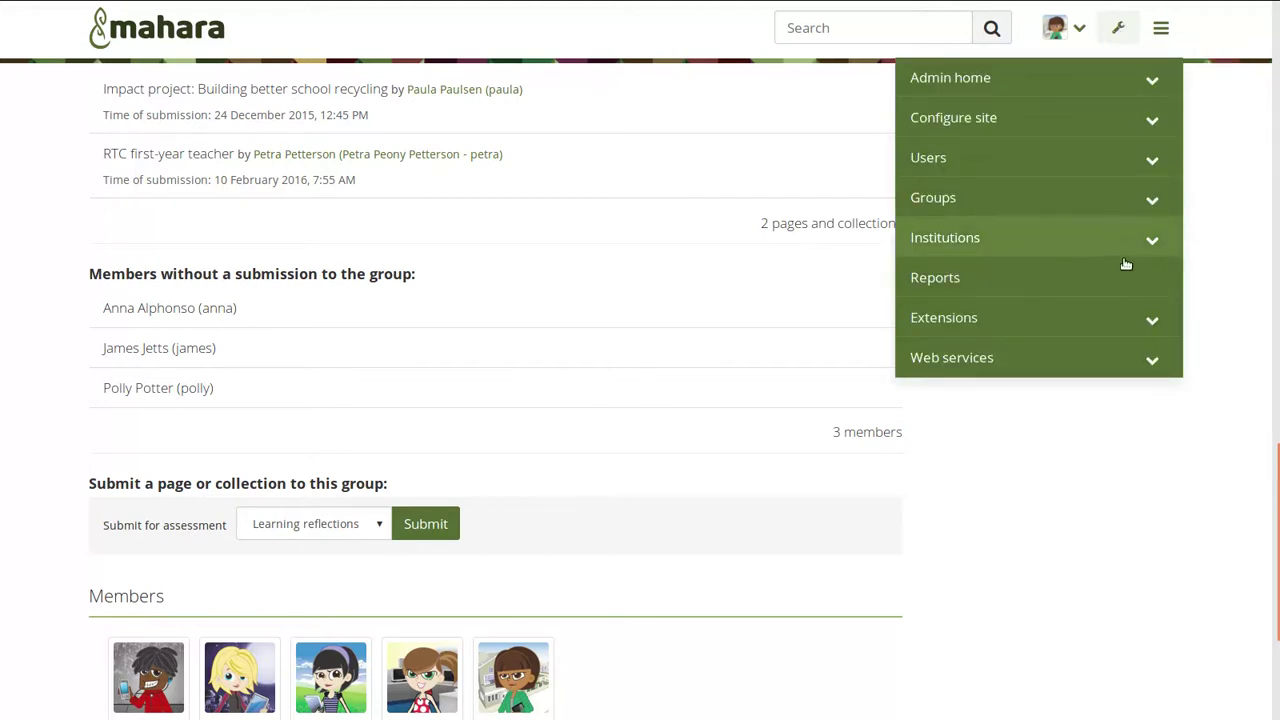
click(1151, 361)
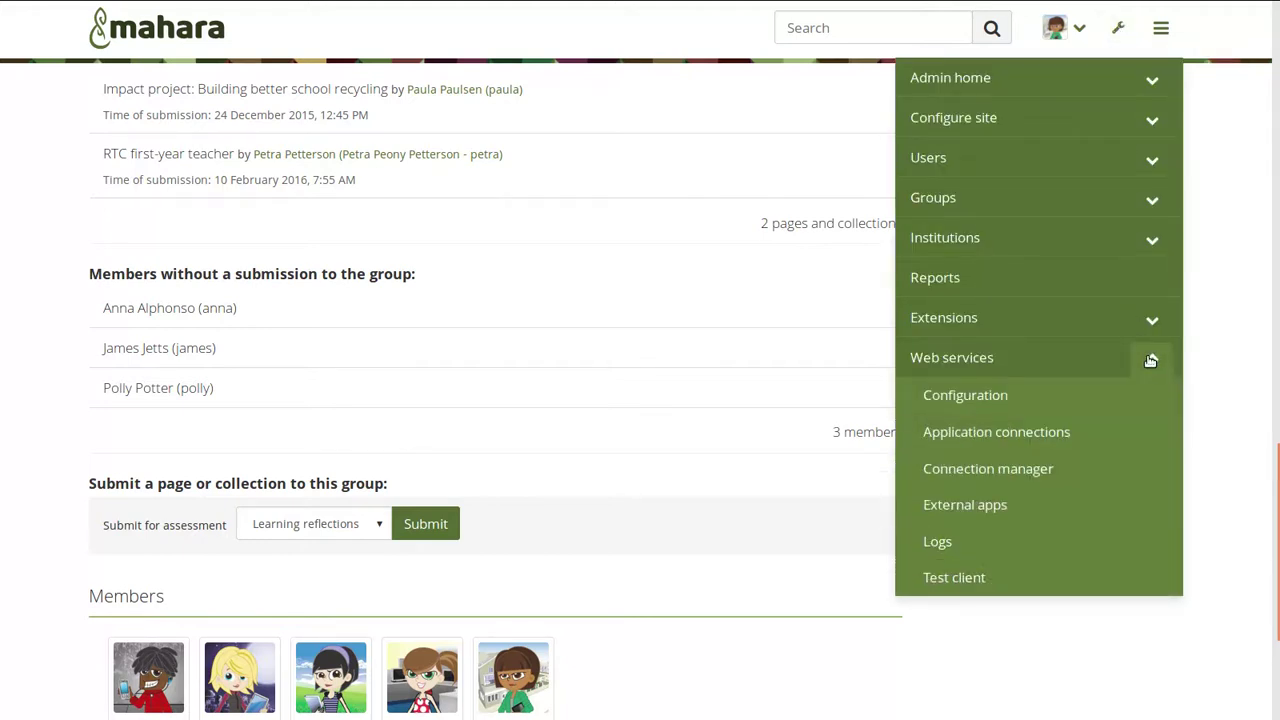
click(965, 506)
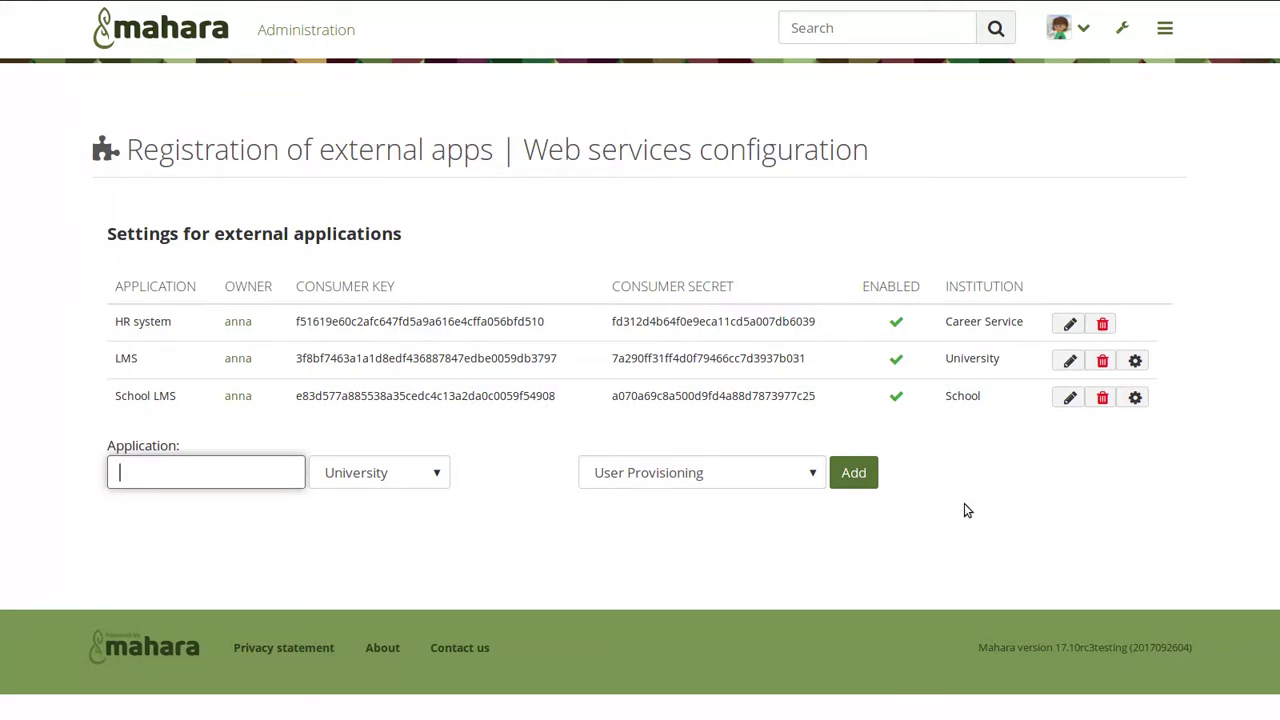
click(1135, 398)
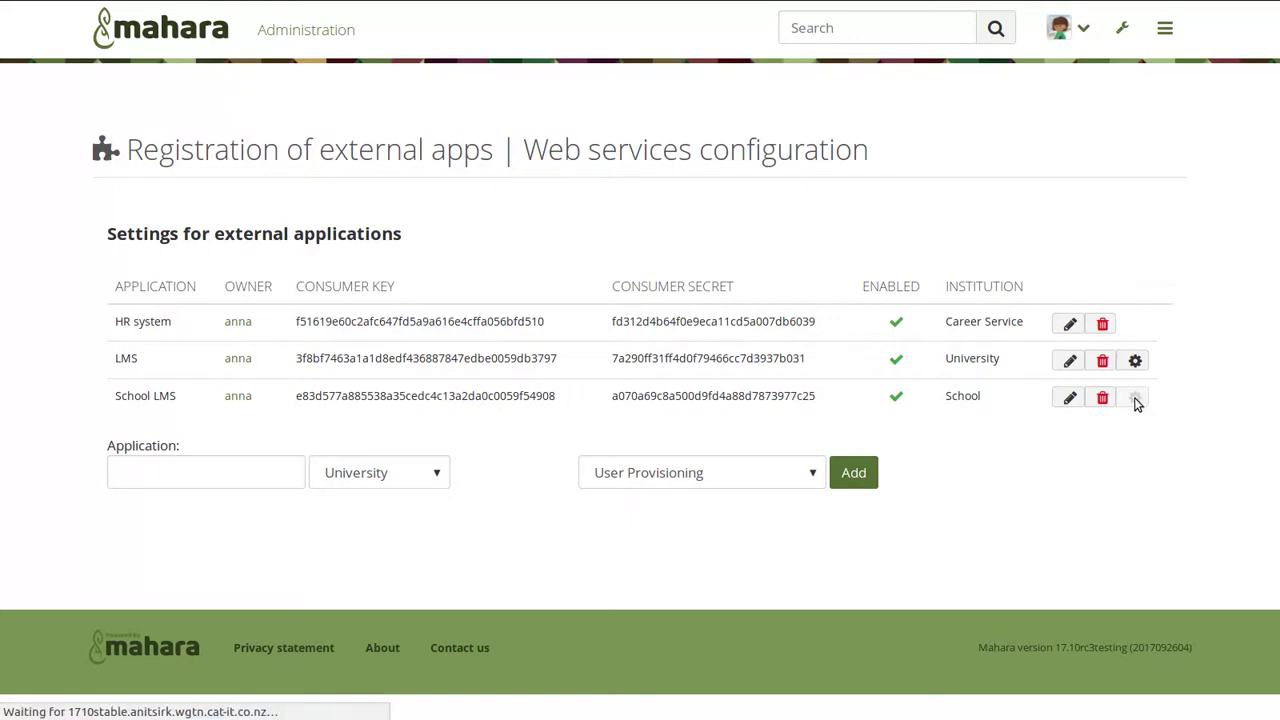